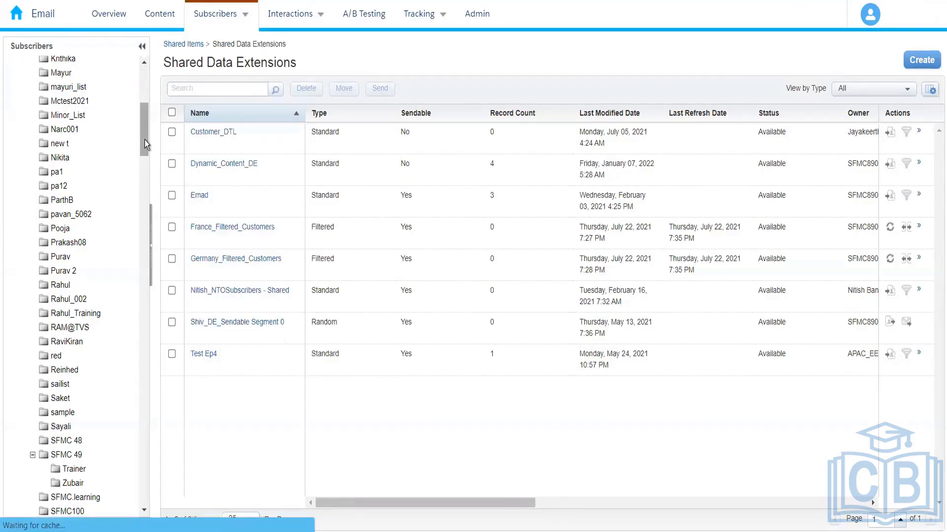
Open the Publication Lists and create a new public publication list named Amazon_Electronics
drag(143, 140, 146, 321)
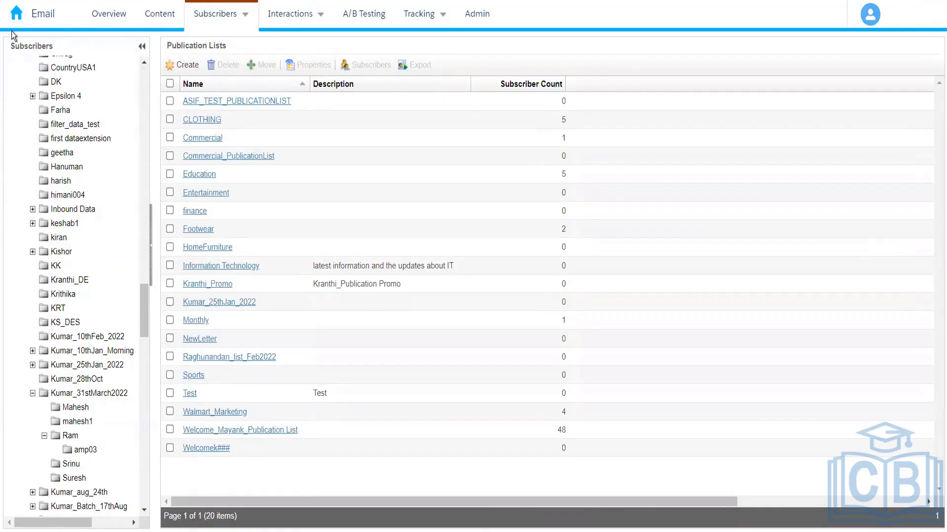
mouse_move(17, 17)
mouse_move(22, 48)
click(267, 148)
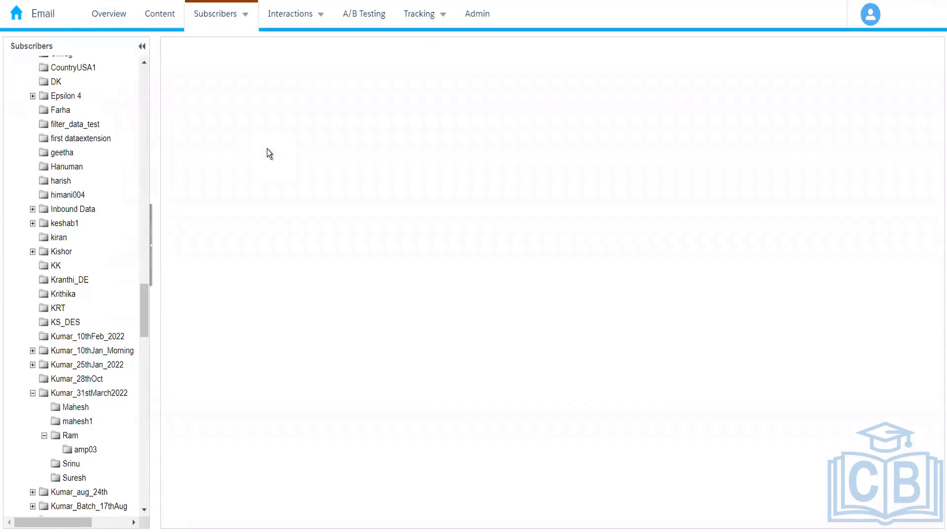
click(228, 116)
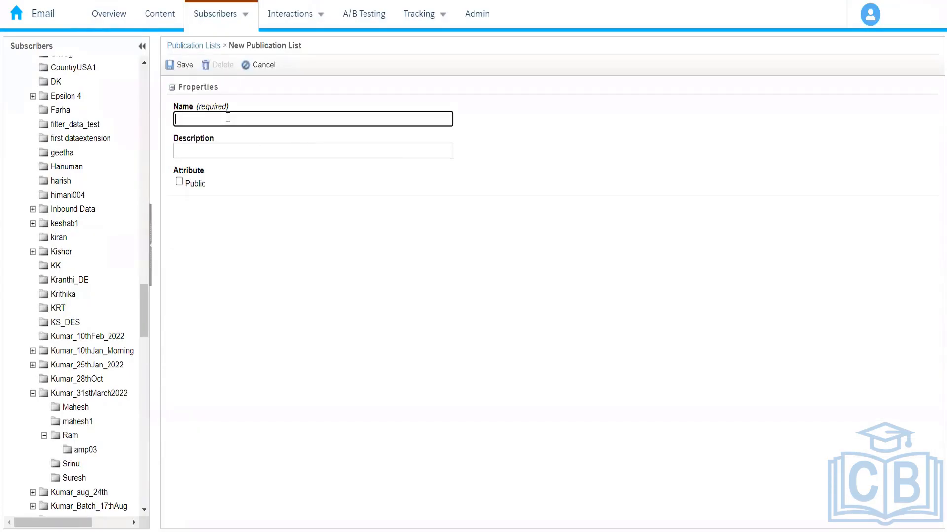
text(Amazon_Electronics)
click(238, 209)
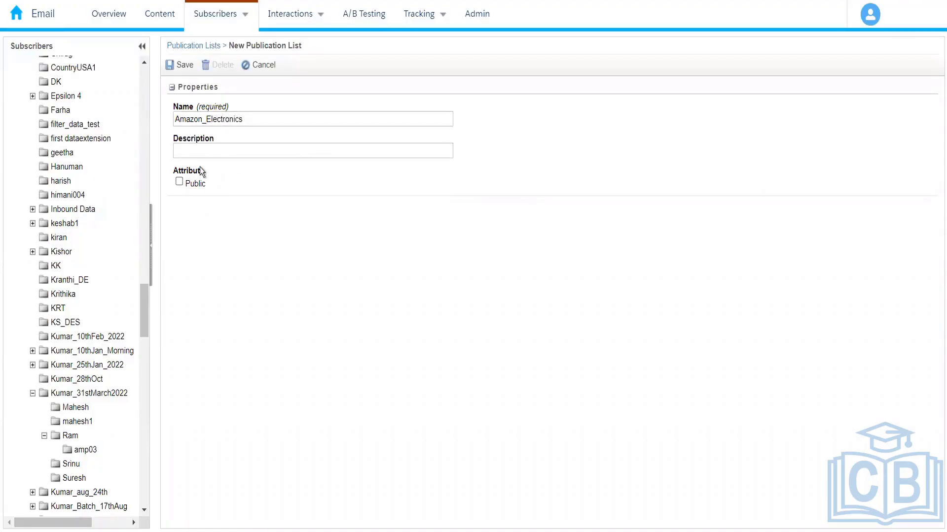
click(179, 183)
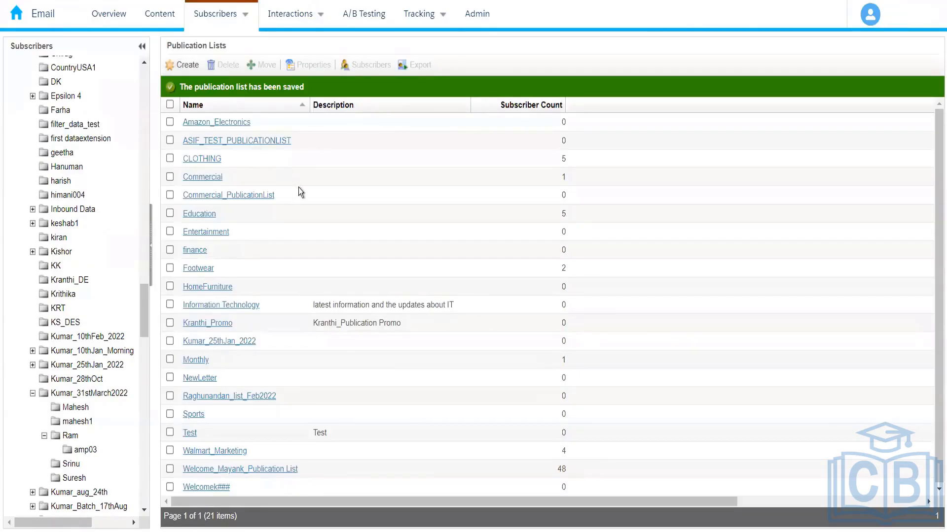
Create and save another public publication list named Amazon_Fashion
click(185, 66)
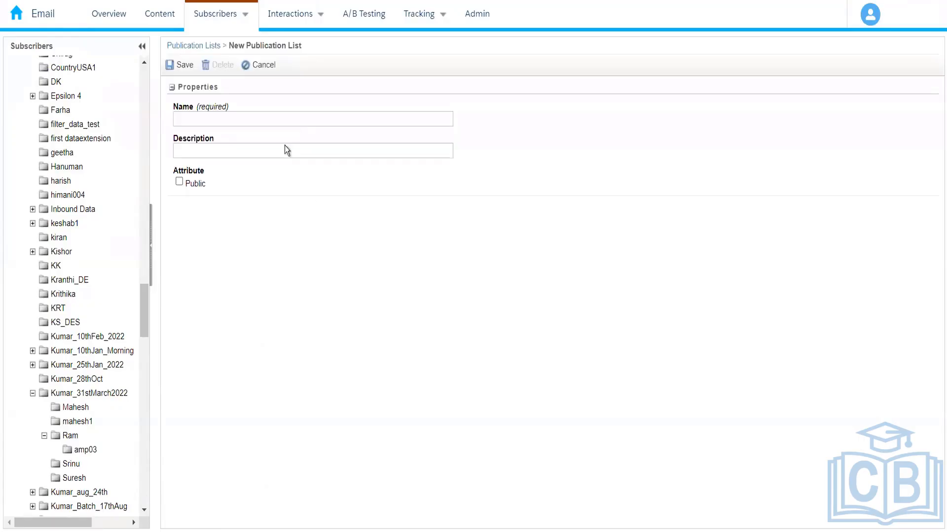
click(243, 122)
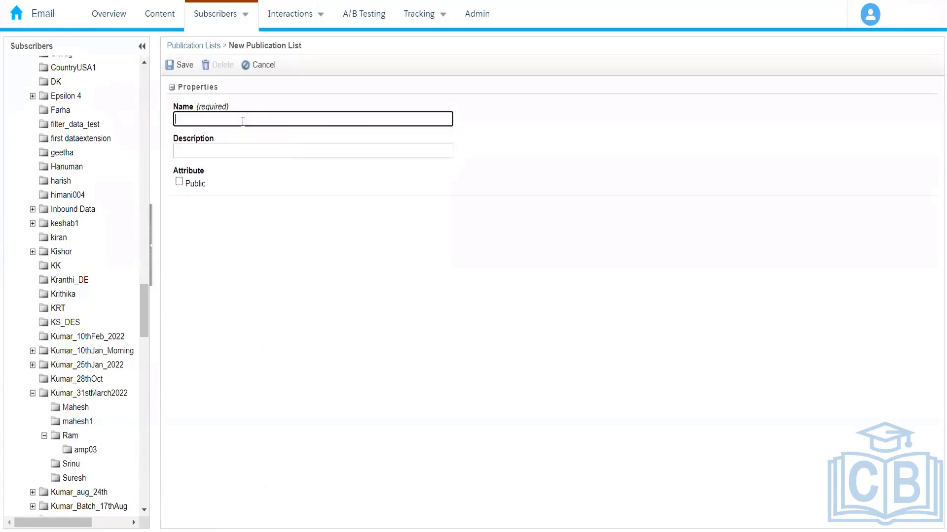
text(Amazon_Fashion)
click(179, 182)
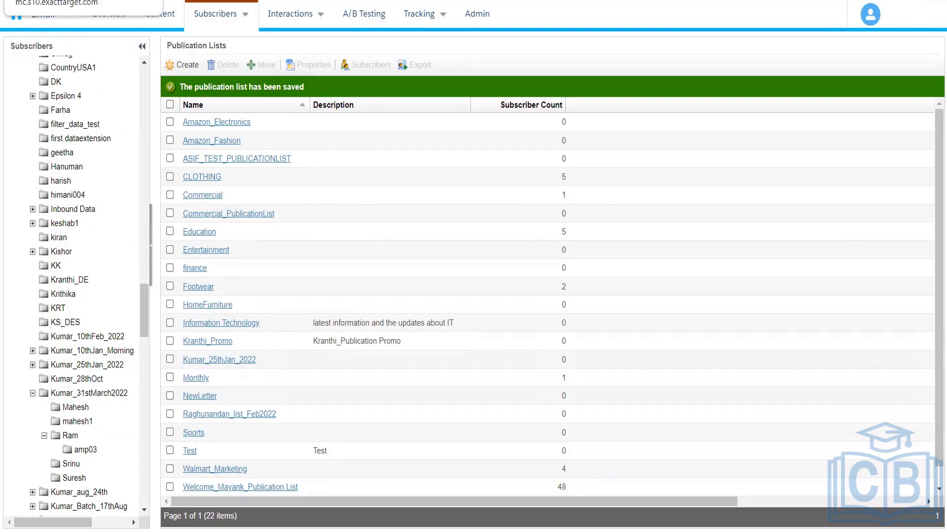
Duplicate the Contact Builder browser tab and open Content Builder in Email Studio there
right_click(98, 1)
key(Escape)
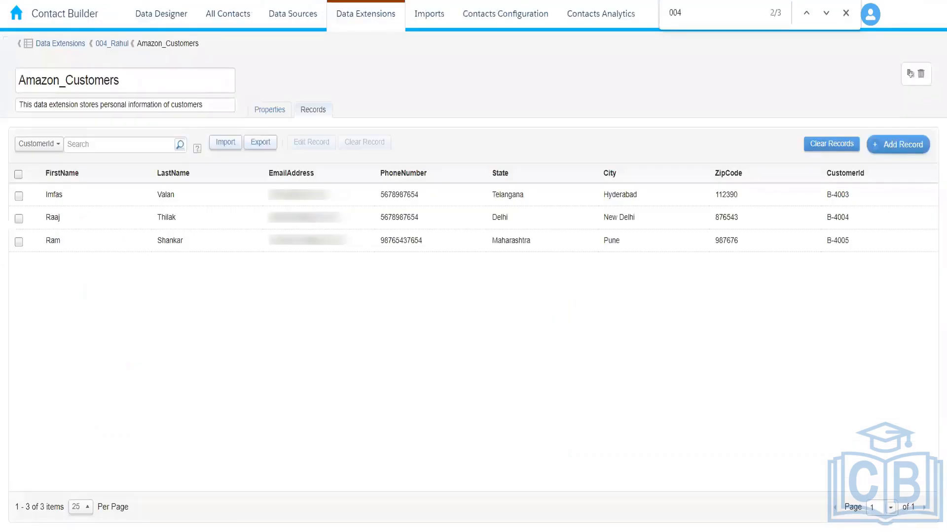
right_click(58, 0)
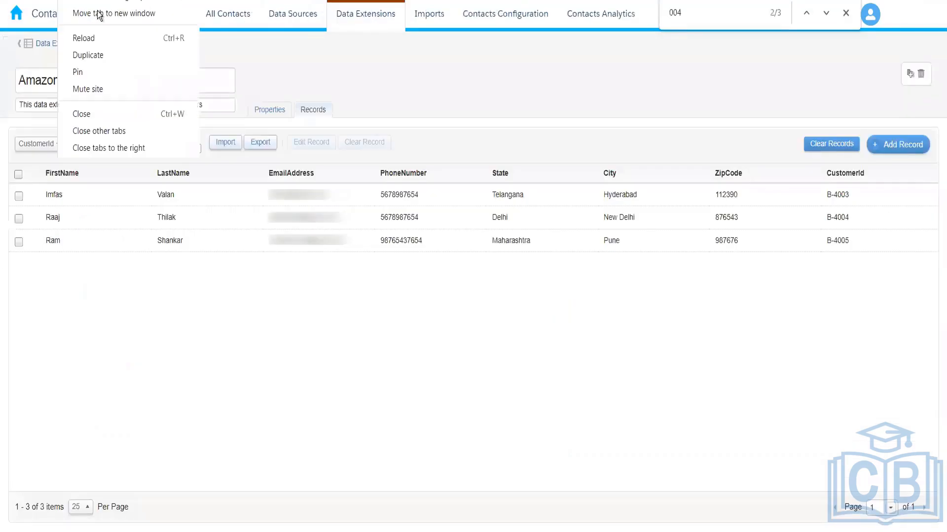
click(114, 52)
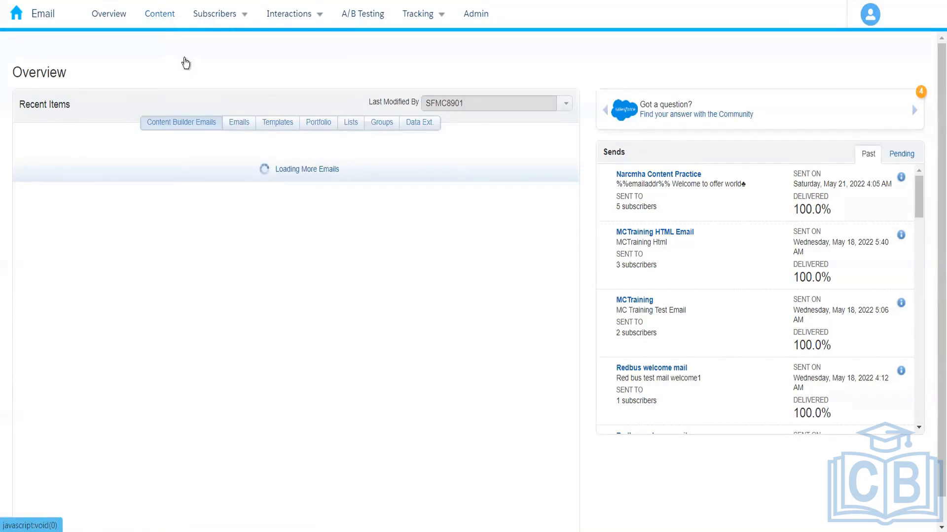
click(161, 22)
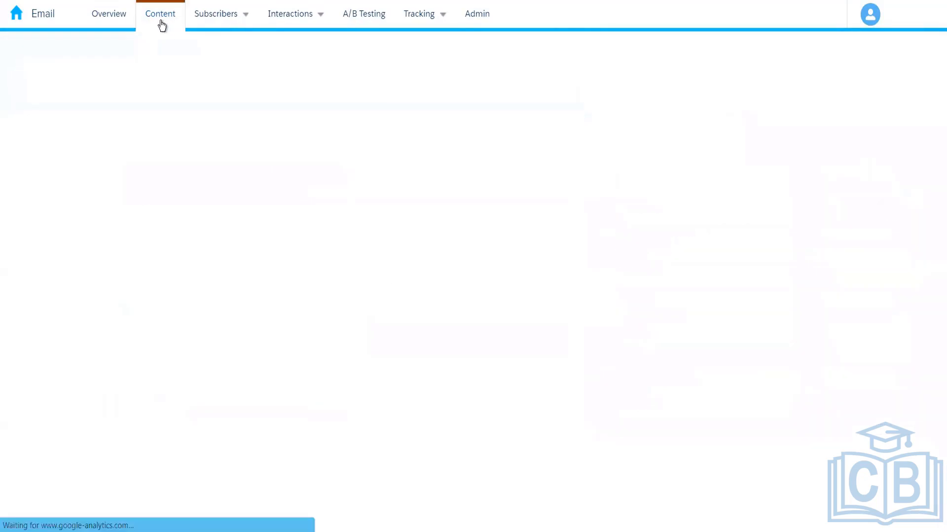
mouse_move(236, 118)
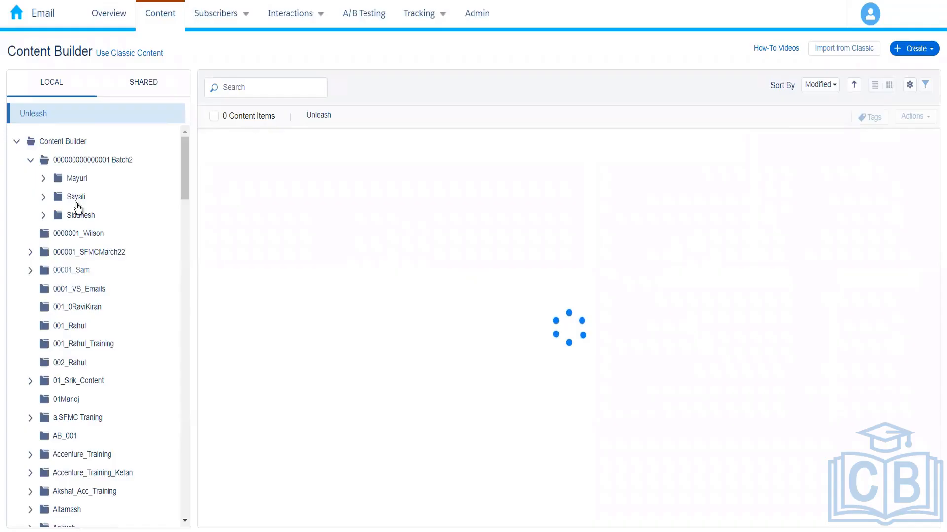
Create a local folder directly under Content Builder, named 004_ followed by the owner's capitalized first name
right_click(61, 147)
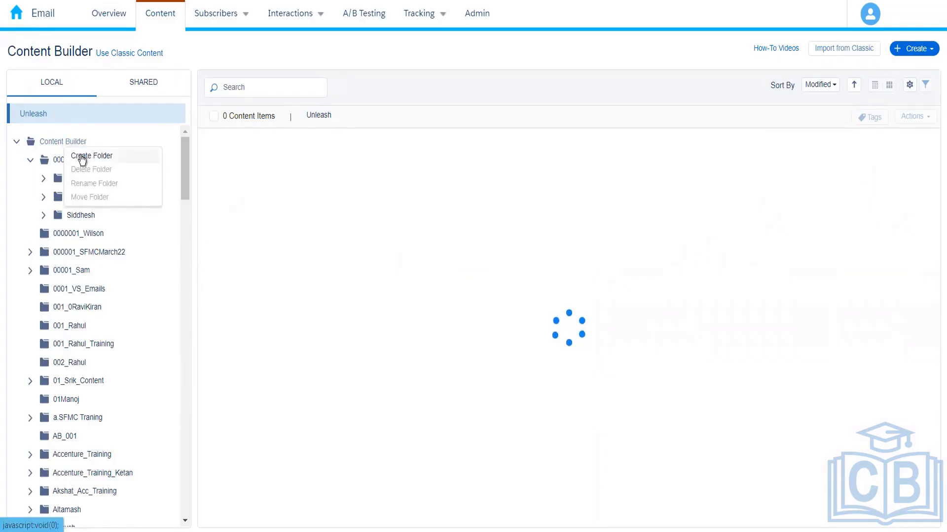
click(82, 156)
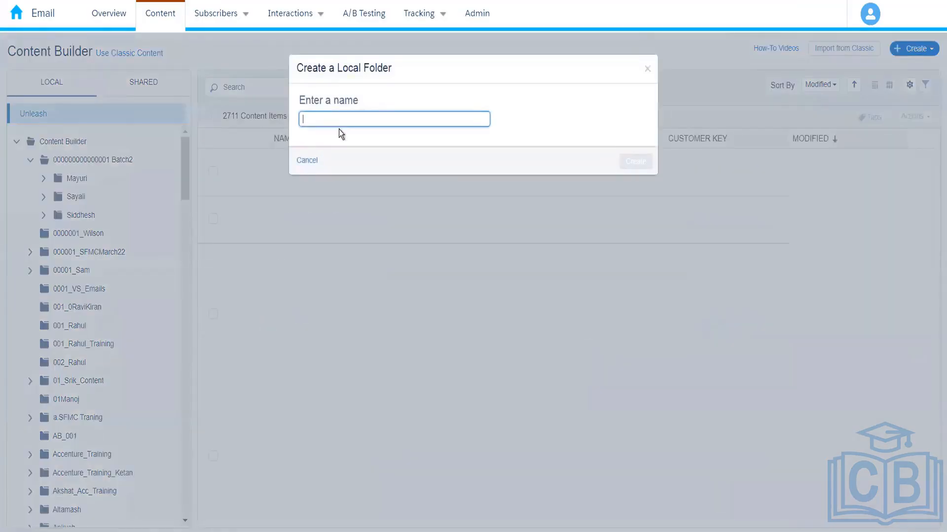
text(004)
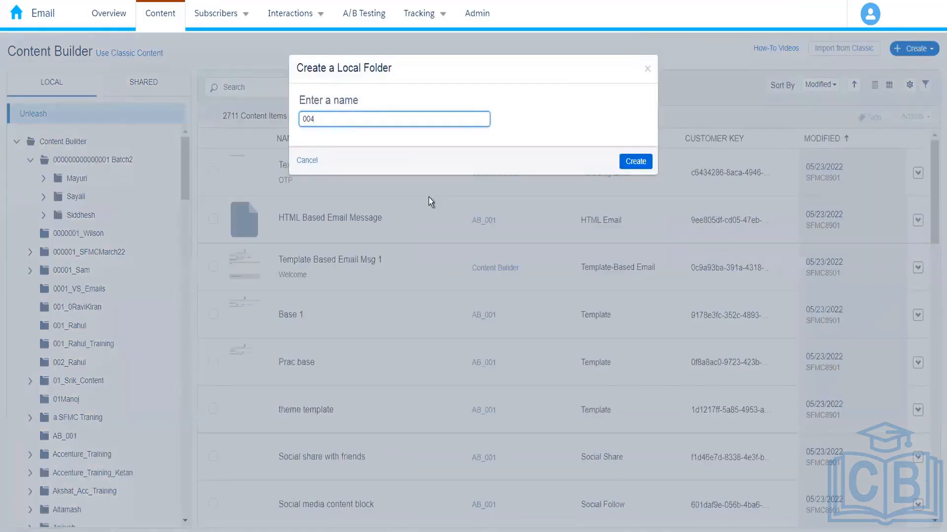
text(_rahul)
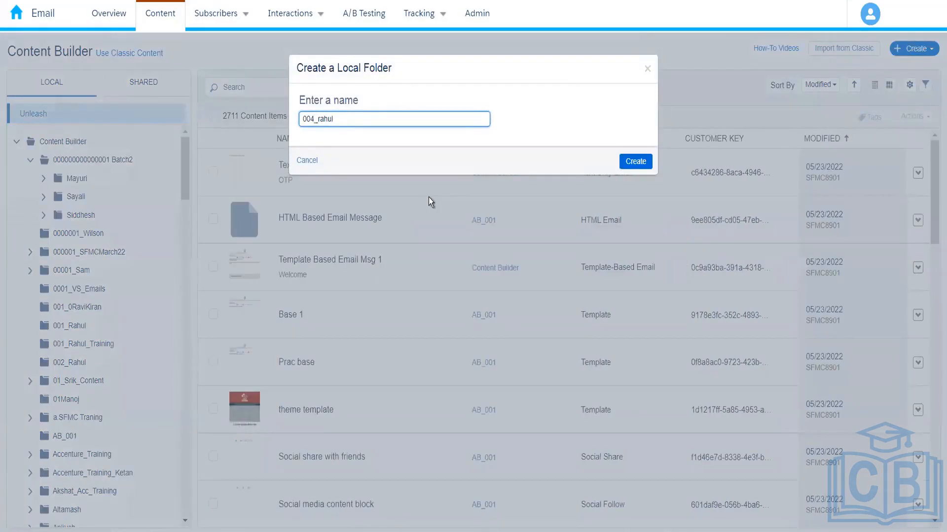
key(Left)
key(Left)
key(Left)
key(Left)
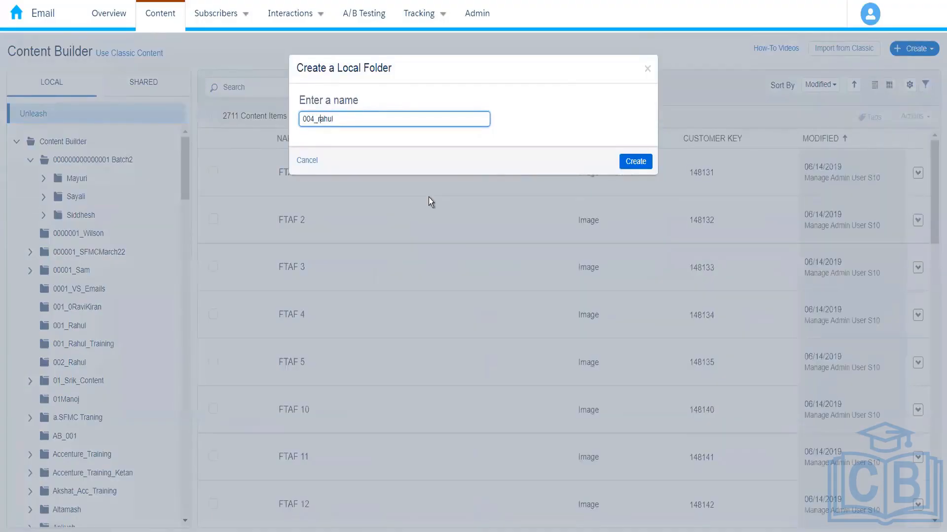
key(BackSpace)
text(R)
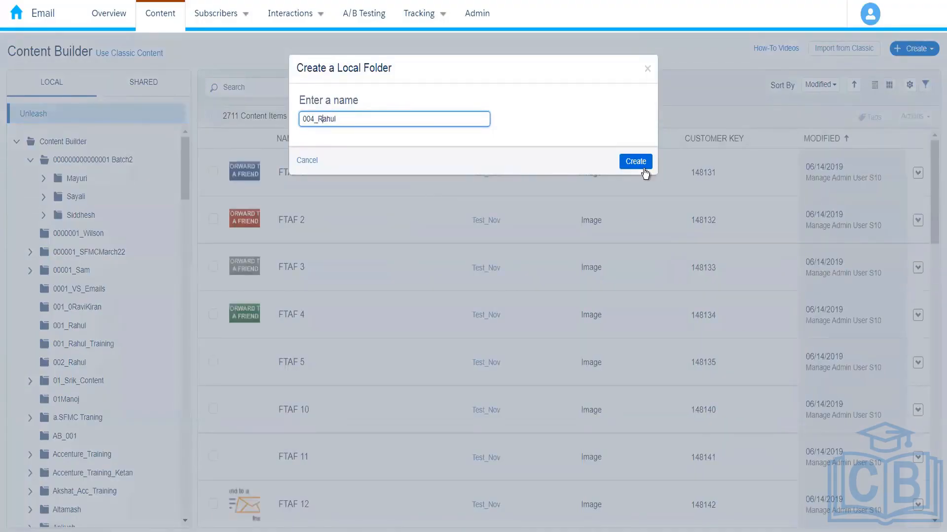
click(643, 169)
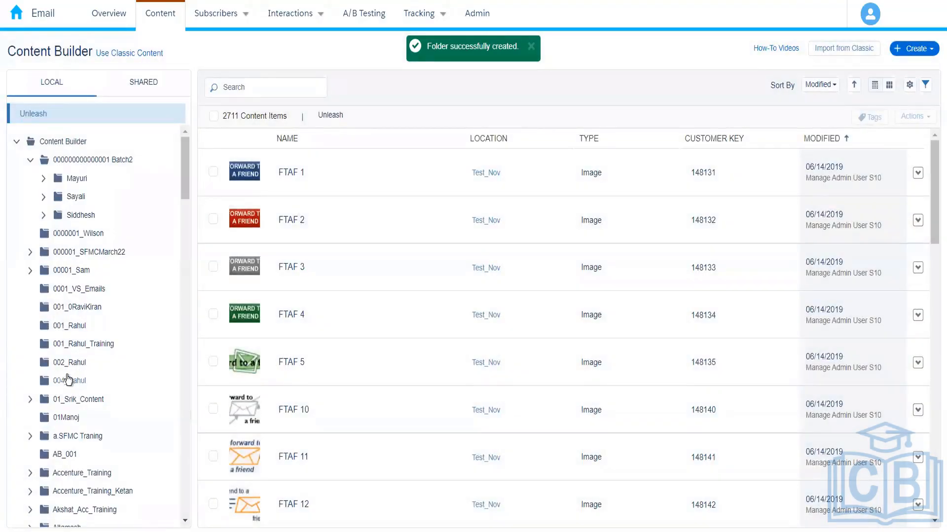
Start a new email message inside the new 004_ folder, using HTML as the creation option
click(68, 380)
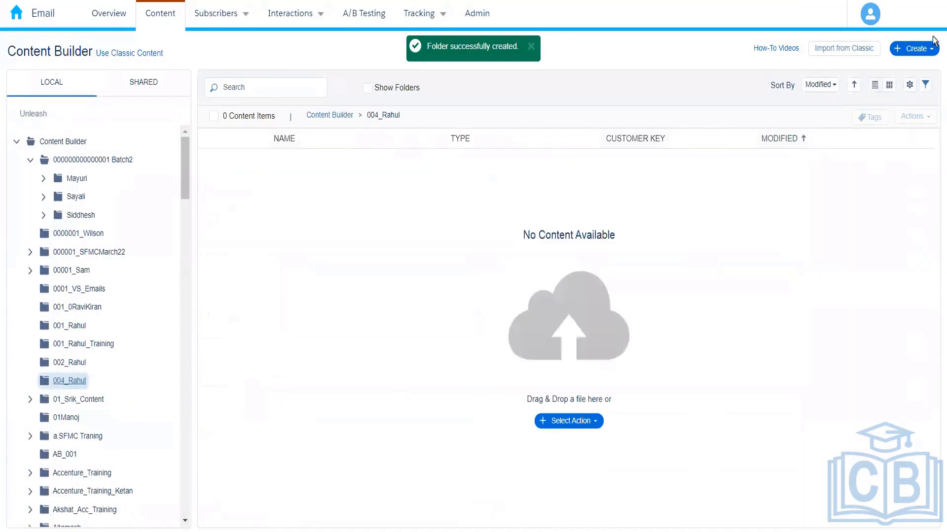
click(916, 48)
mouse_move(876, 143)
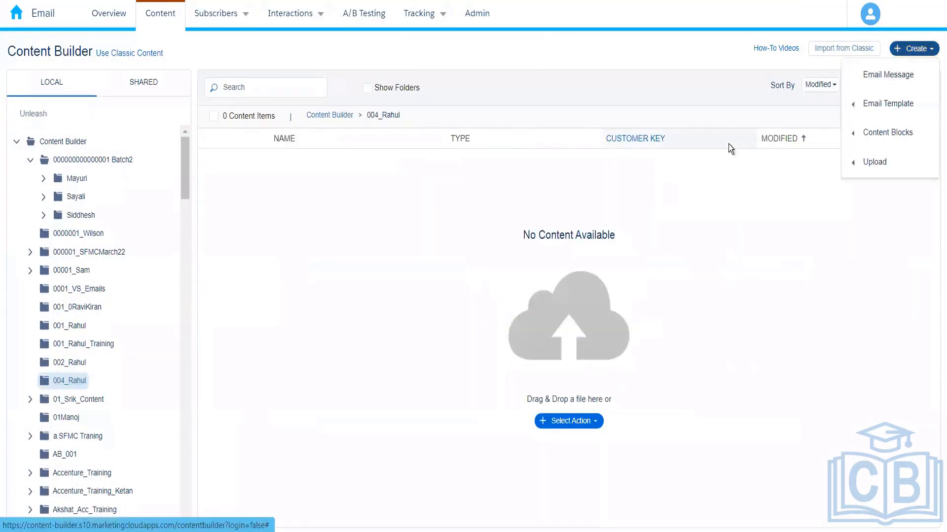
click(911, 78)
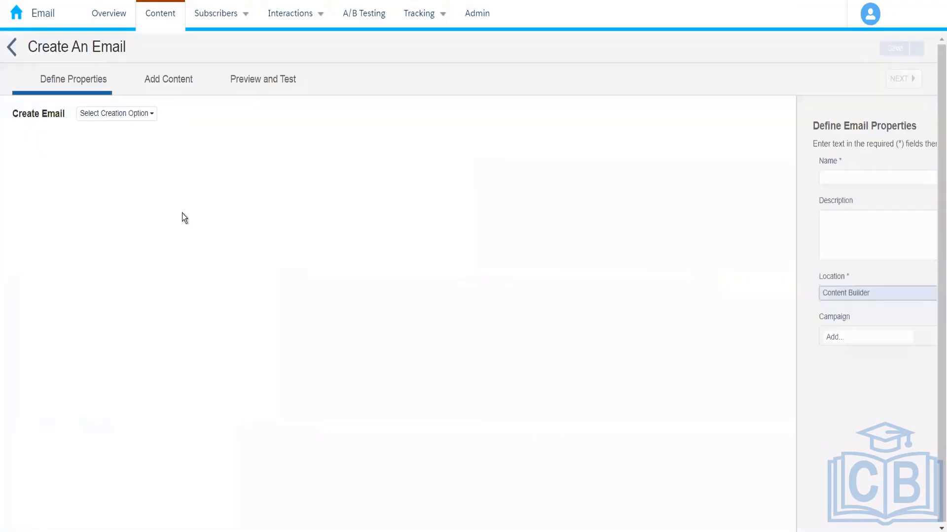
click(127, 118)
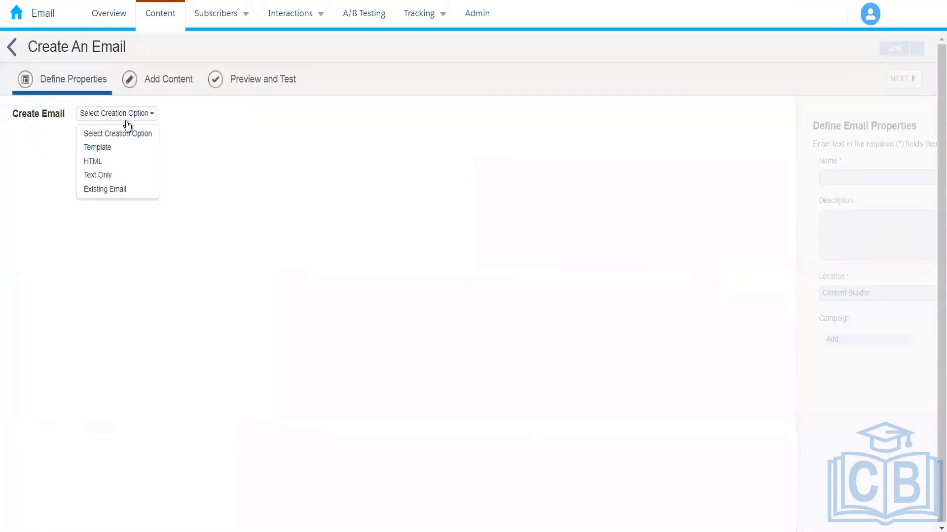
click(94, 161)
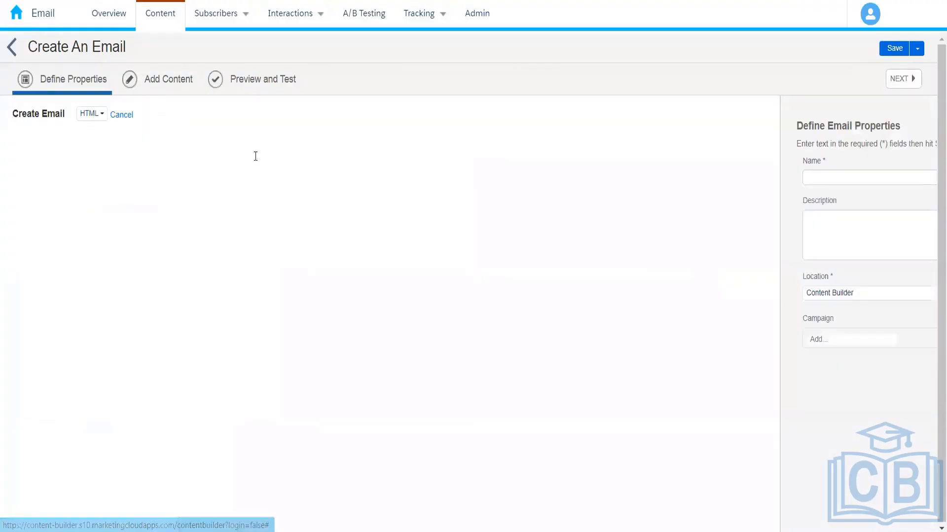
Name the email Publication List Demo and proceed to adding its content
click(240, 182)
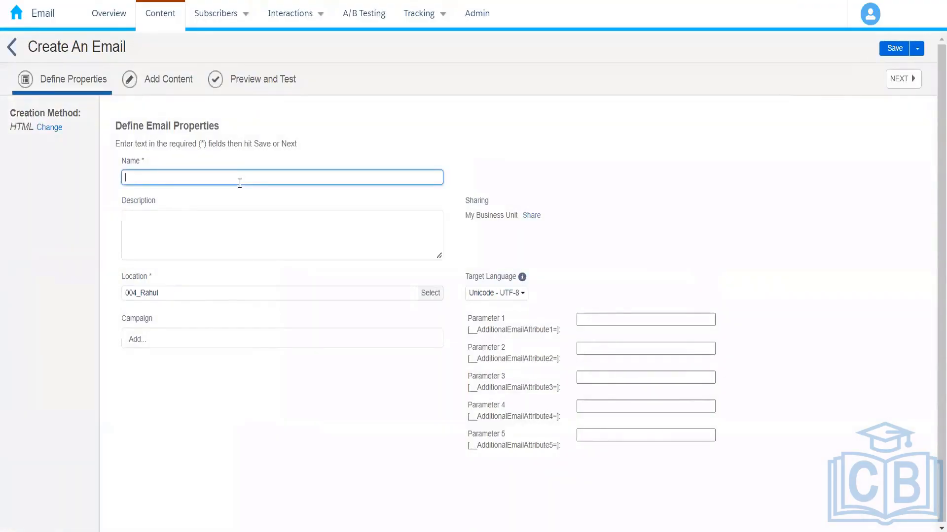
text(Publication L)
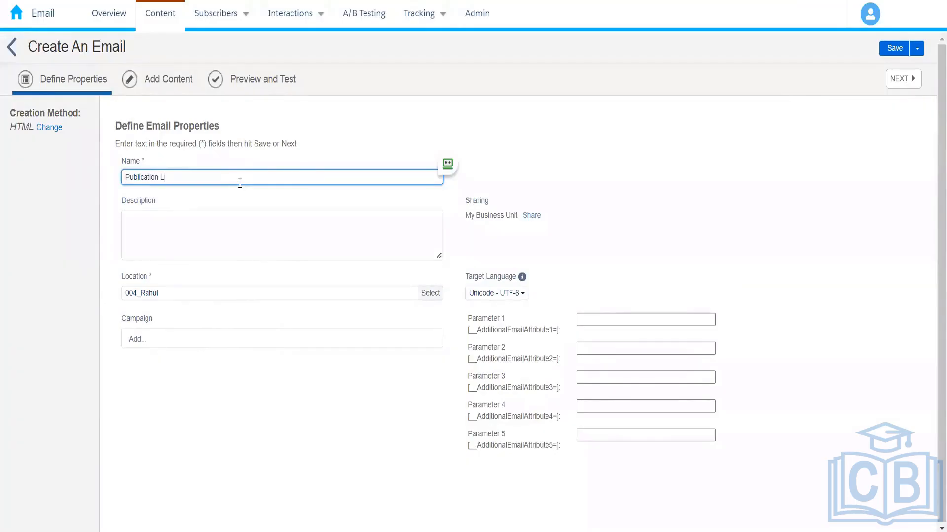
text(istb)
key(BackSpace)
text(Demo)
click(691, 122)
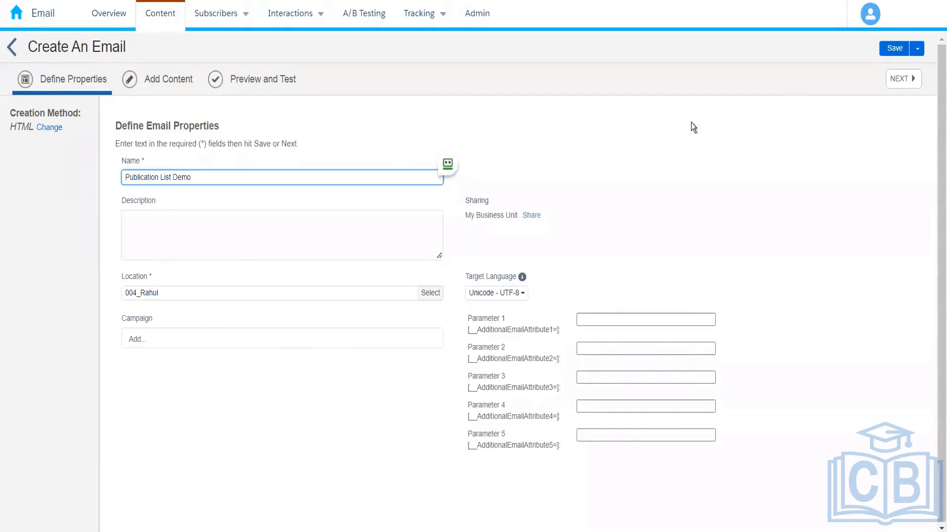
click(913, 84)
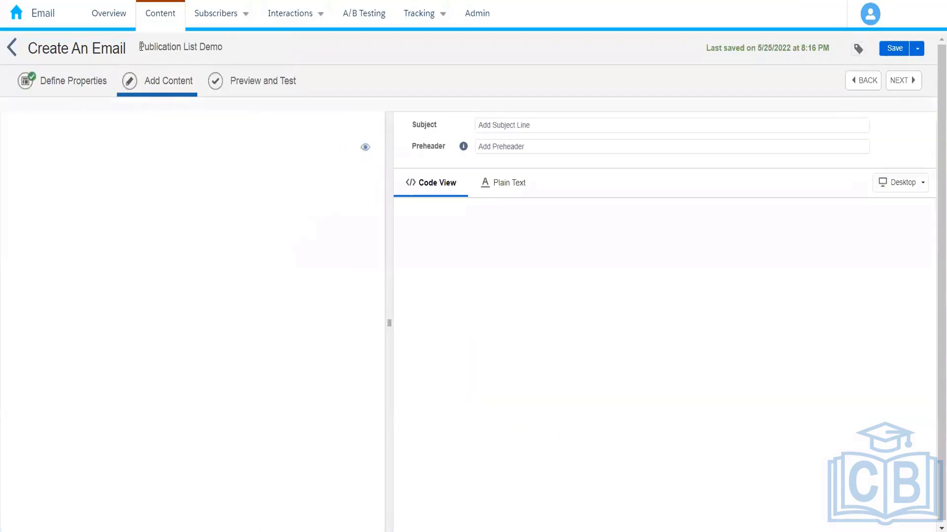
Copy the email's name into the subject line as Publication List Demo
drag(141, 47, 242, 41)
key(ctrl+c)
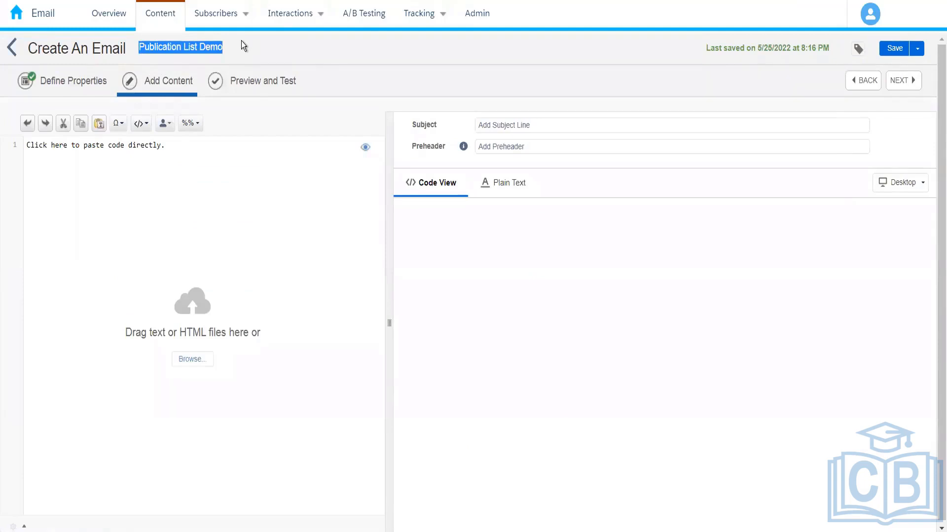
click(531, 132)
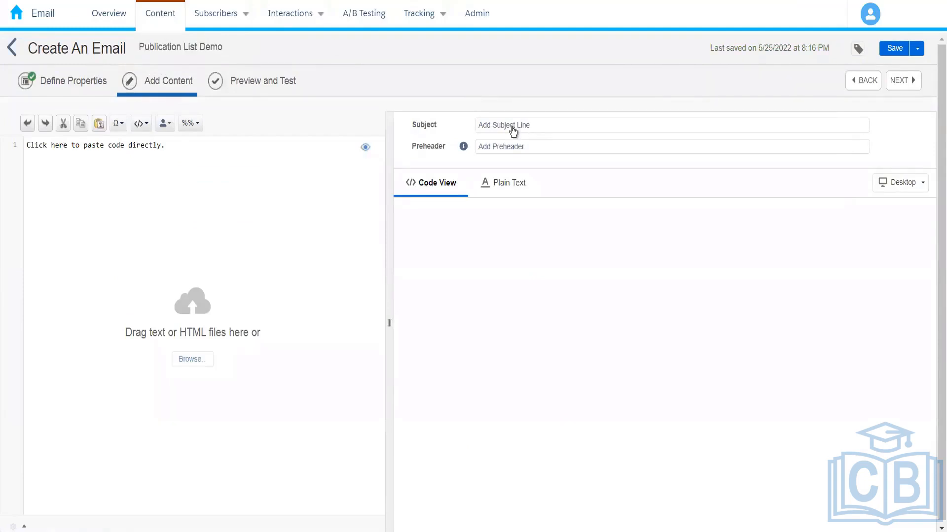
click(513, 126)
key(ctrl+v)
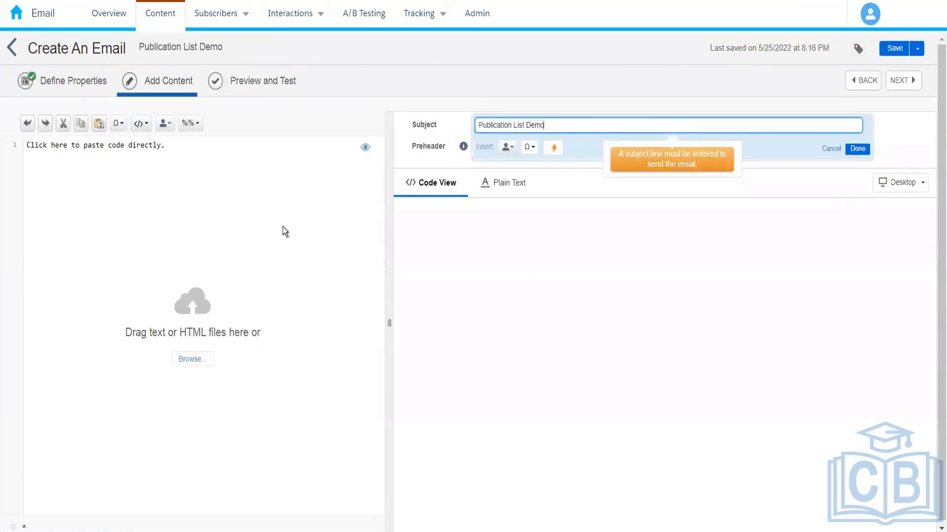
click(283, 227)
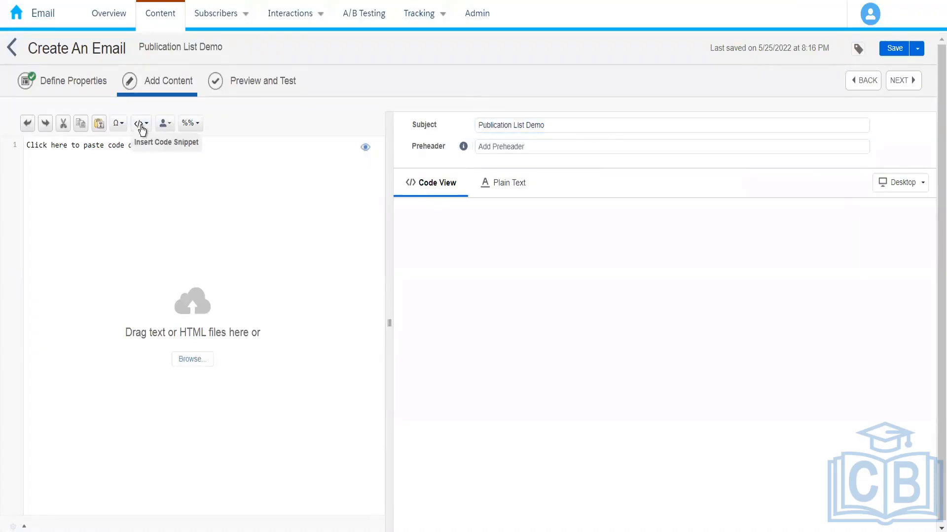
Insert the system snippets for the required physical mailing address and the required Profile Center into the email's HTML code
click(142, 129)
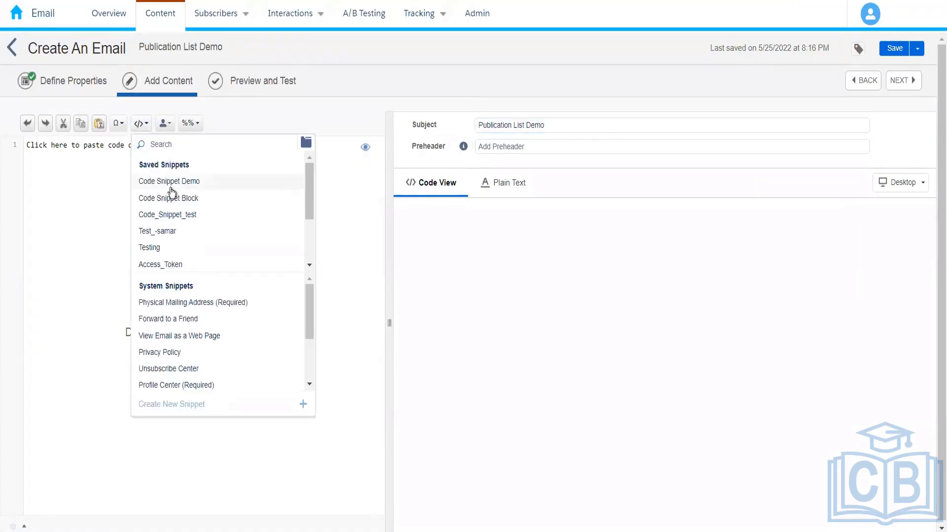
click(207, 311)
click(141, 124)
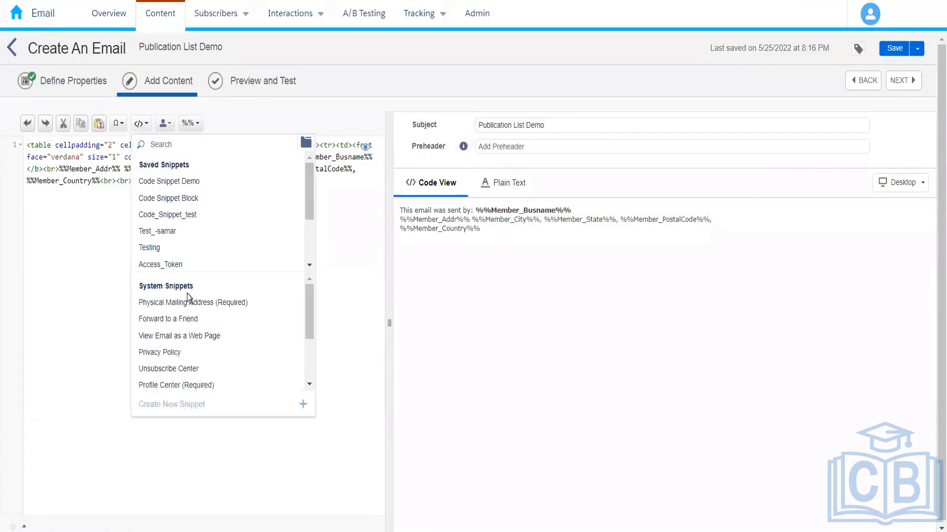
click(193, 385)
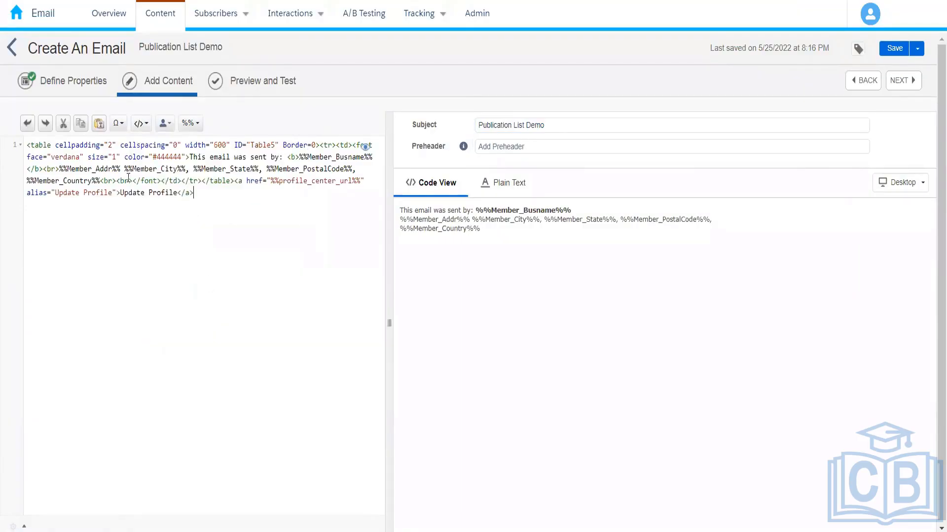
Add the line Publication List Demo above the snippet code, separated by an empty line, and save the email
click(28, 145)
key(Return)
key(Return)
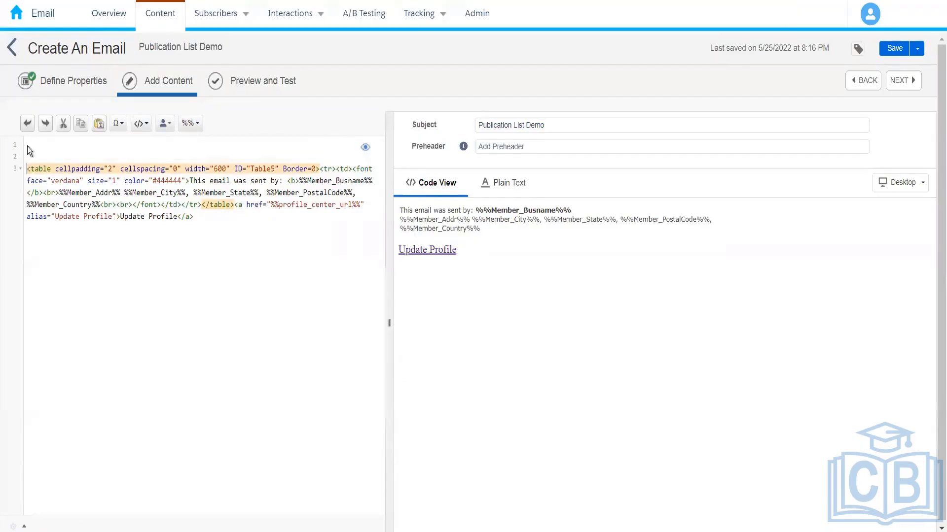
key(Up)
key(Up)
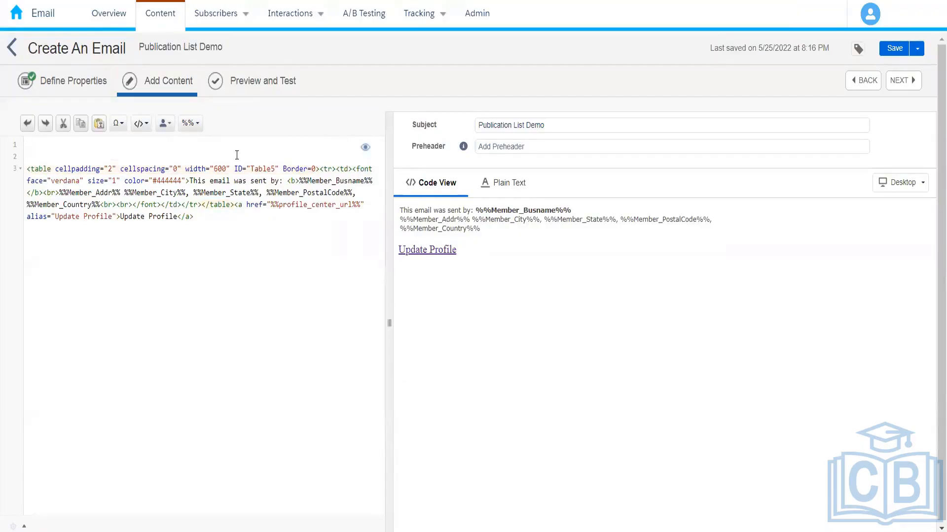
key(ctrl+v)
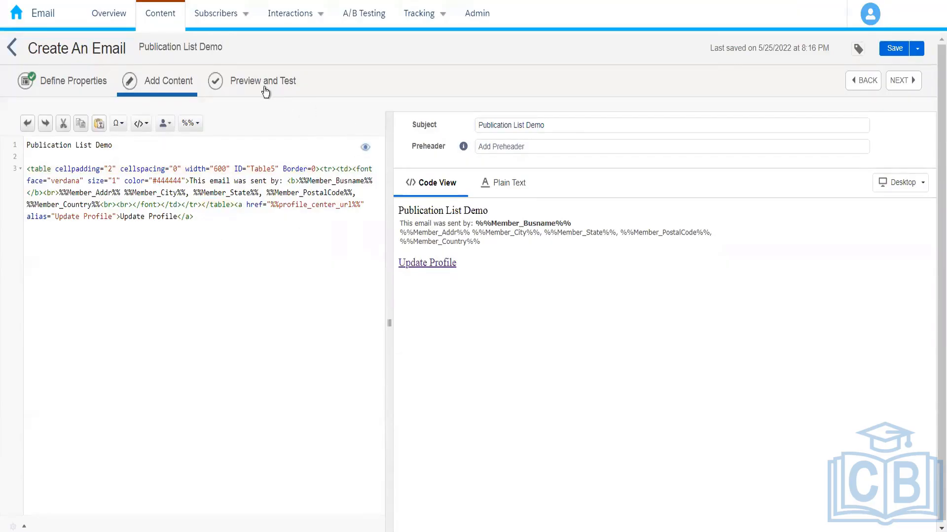
click(885, 53)
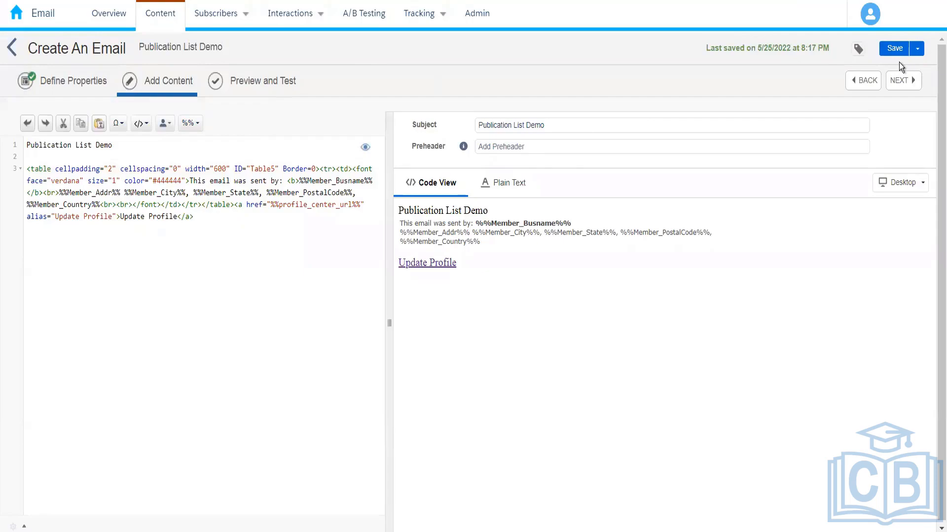
Start saving and sending the email, choose Data Extension as the recipient source, and expand the 004_ folder of data extensions
click(917, 49)
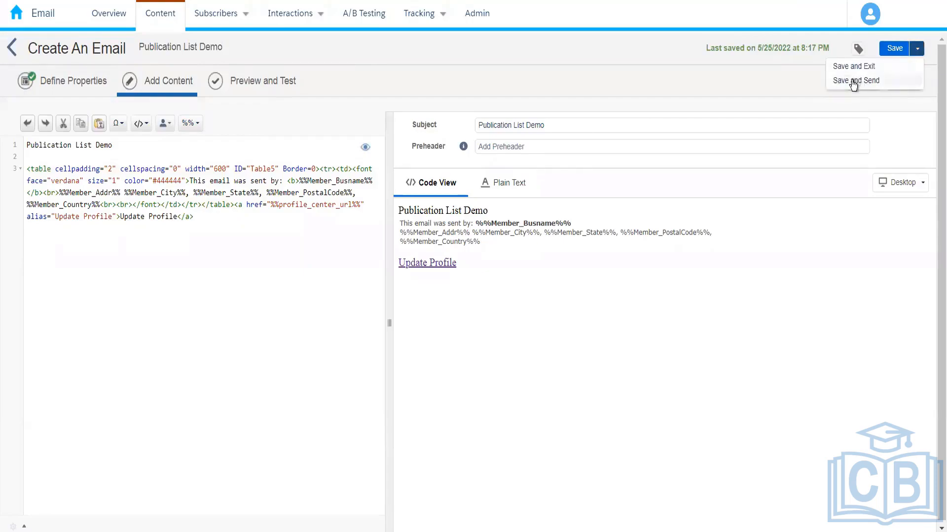
click(853, 81)
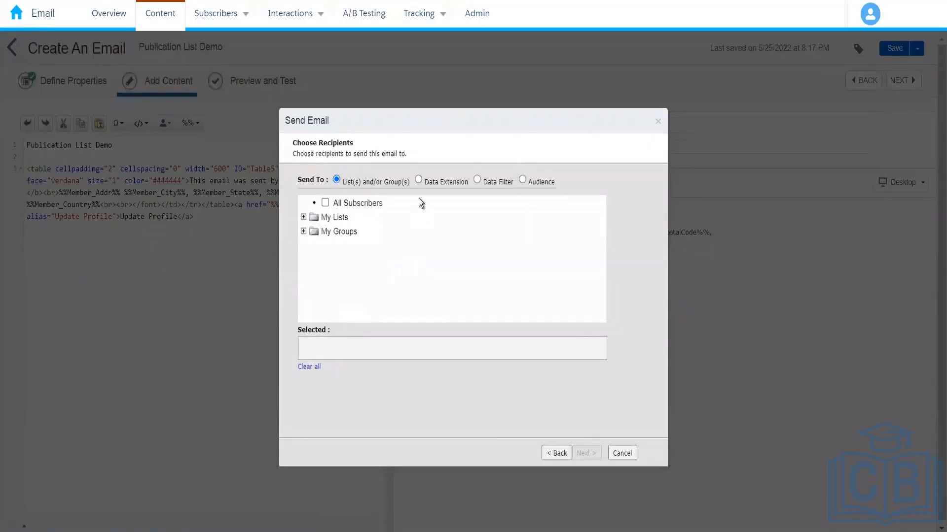
click(418, 180)
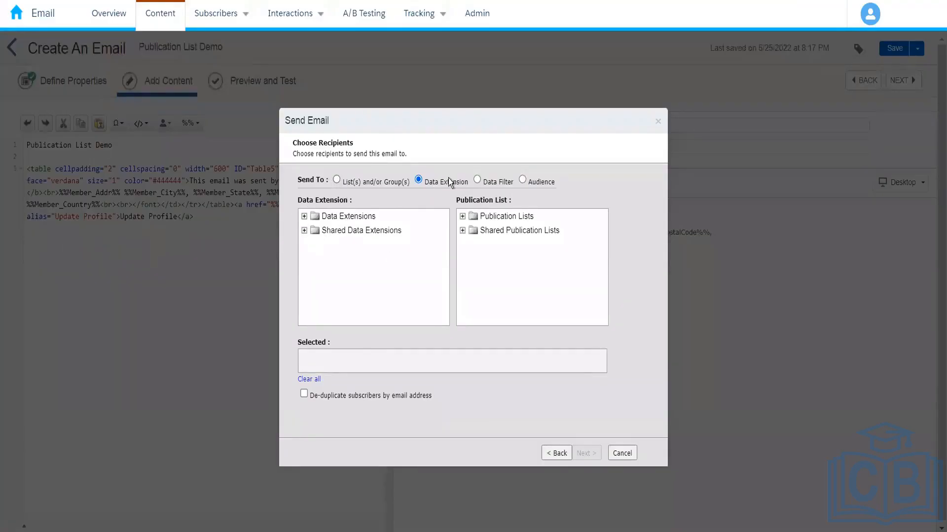
click(303, 216)
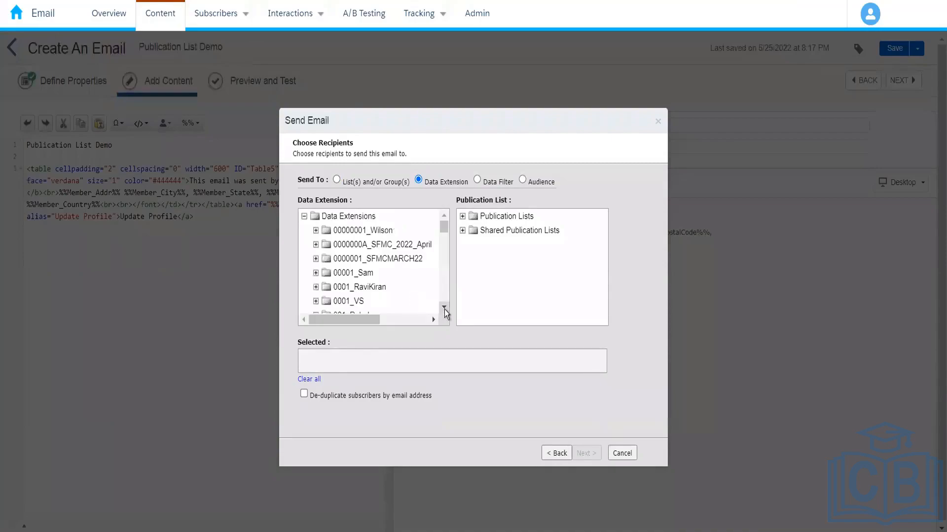
click(444, 308)
click(445, 308)
click(444, 308)
click(445, 307)
click(444, 308)
click(444, 307)
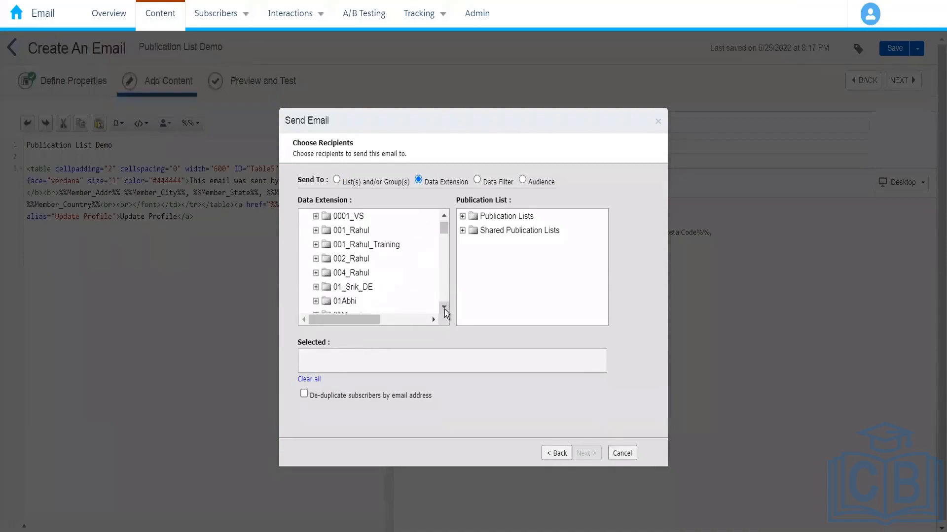
click(316, 274)
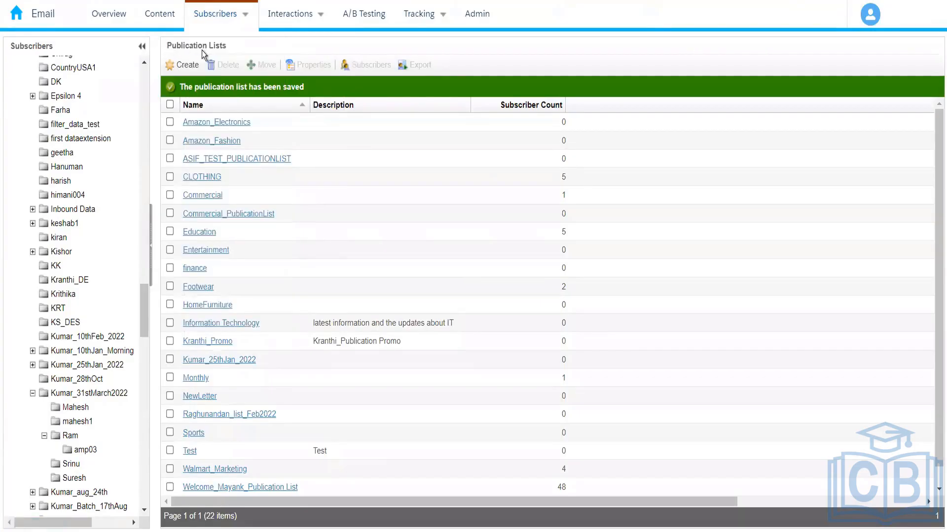
Switch to the subscriber data extensions and open Amazon_Customers from the 004_ folder
mouse_move(249, 16)
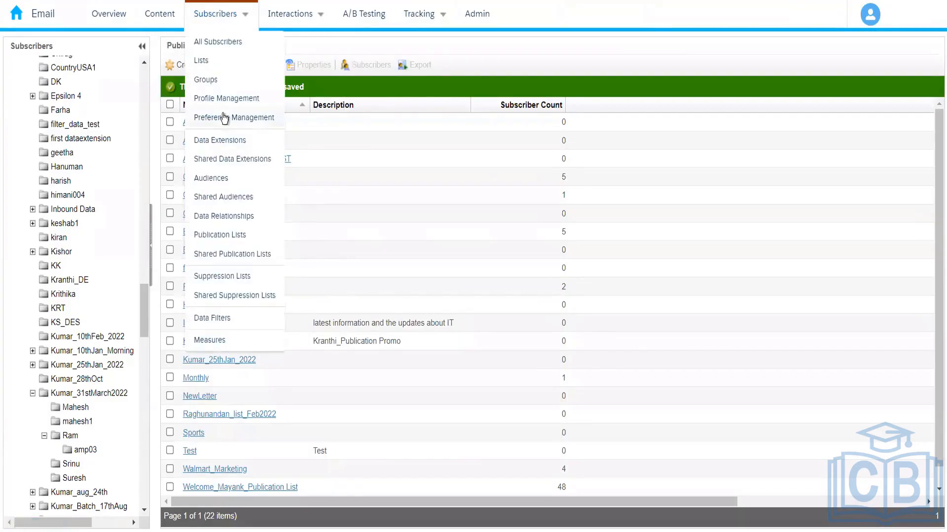
click(200, 162)
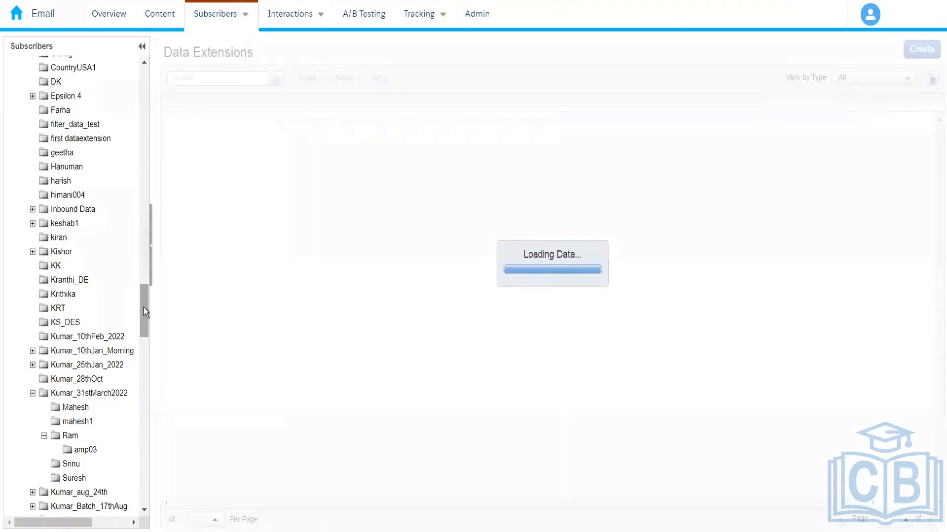
click(144, 264)
drag(144, 263, 145, 242)
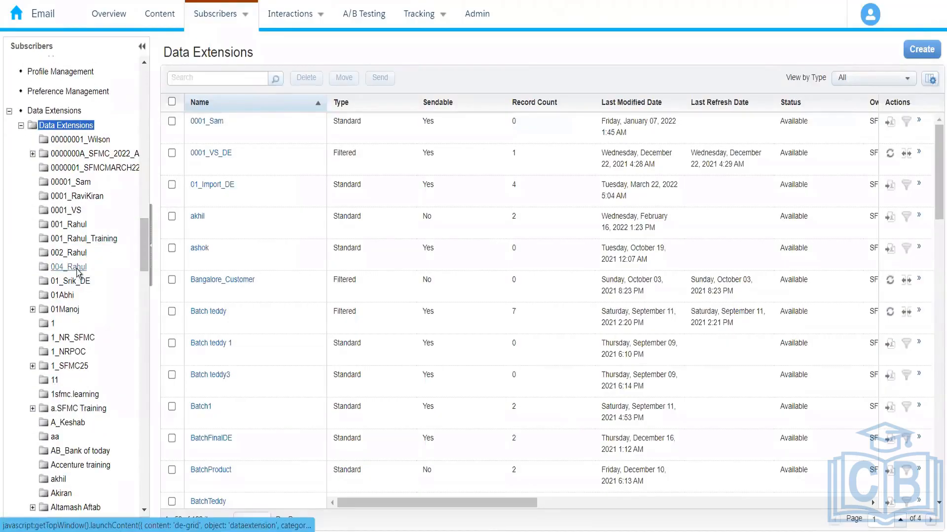
click(74, 268)
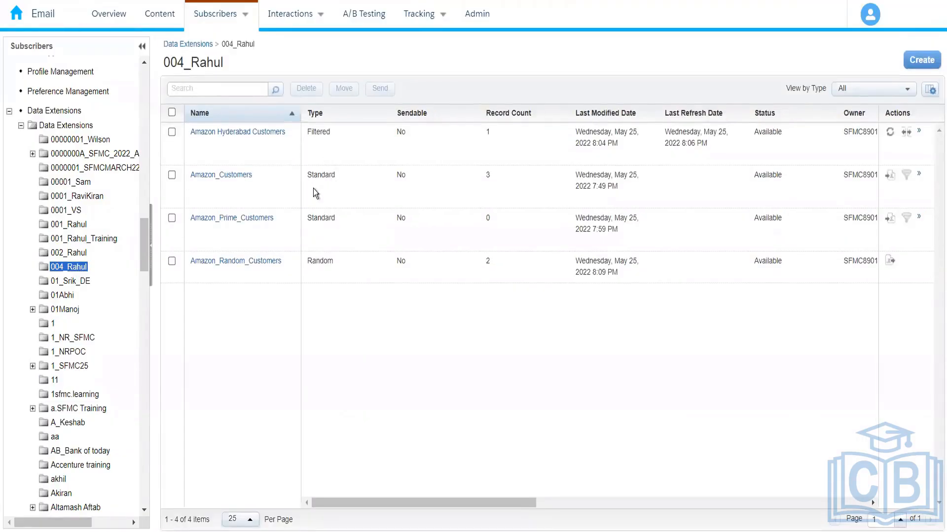
click(236, 176)
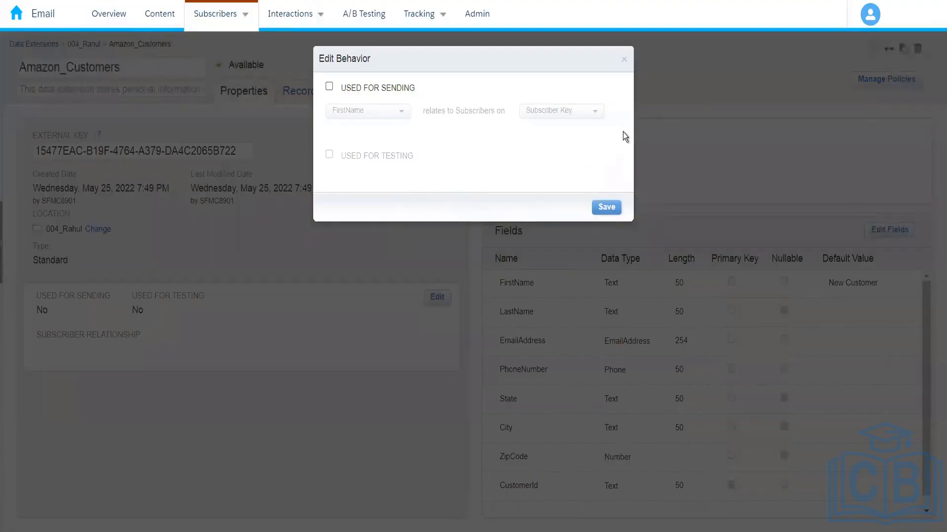
click(624, 62)
click(435, 300)
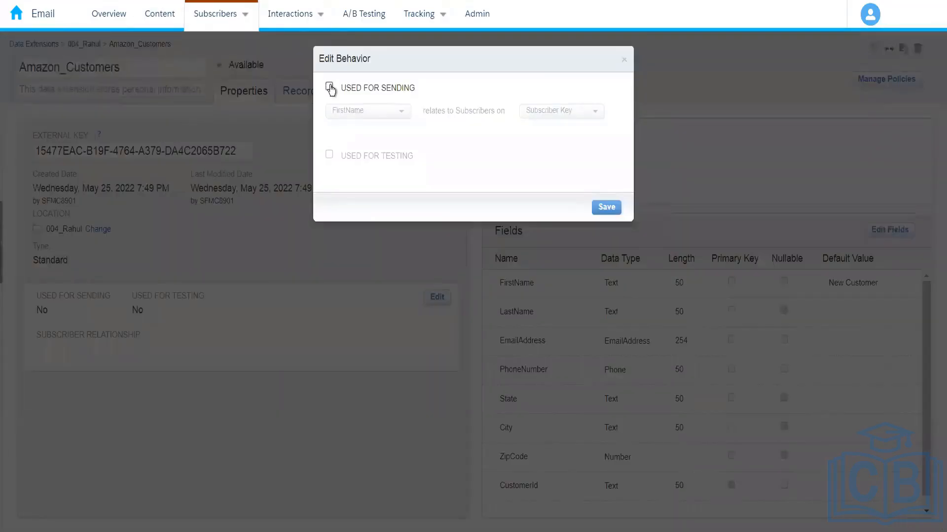
click(329, 87)
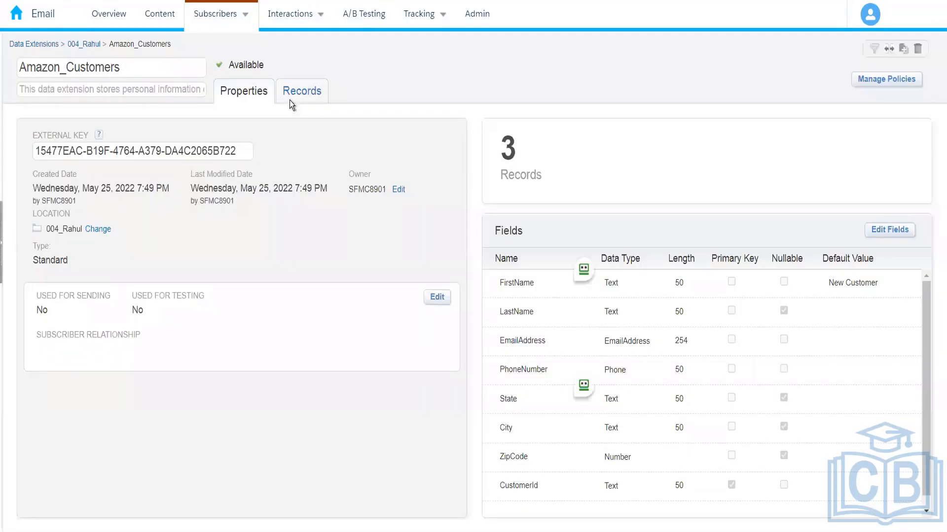
Check the Amazon_Customers records, then make the data extension used for sending, with CustomerId relating to Subscribers on Subscriber Key, and save
click(292, 101)
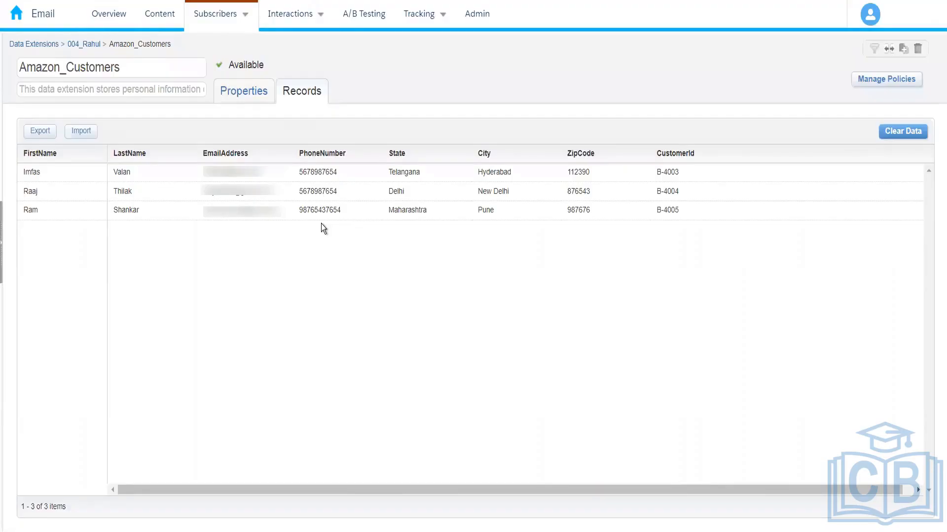
click(249, 93)
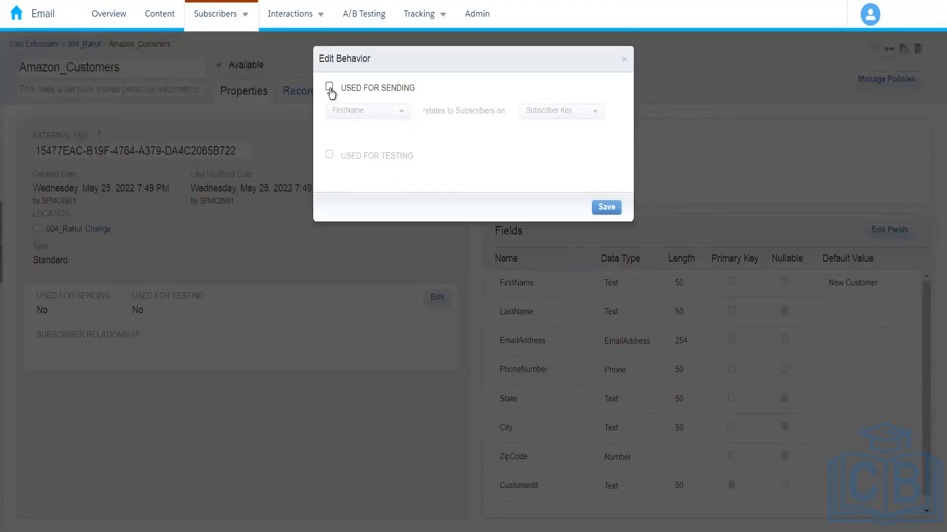
click(330, 88)
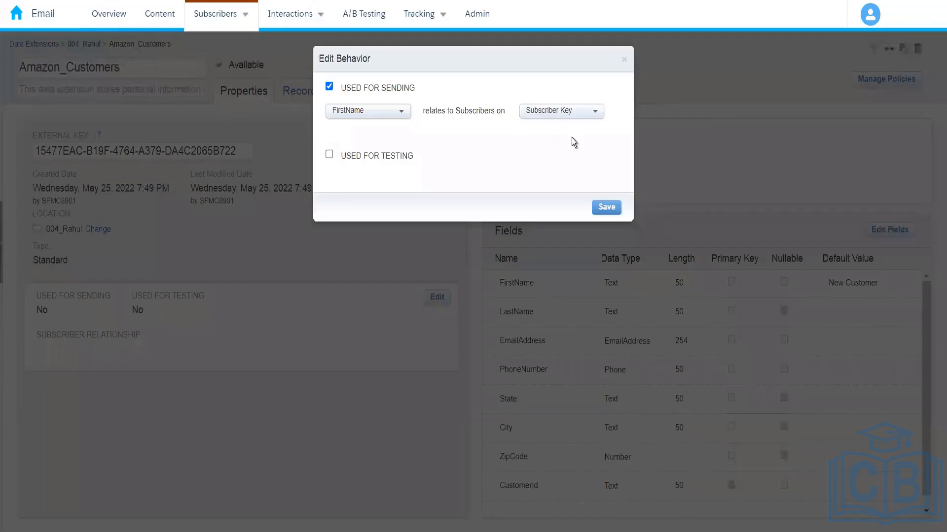
drag(572, 138, 373, 119)
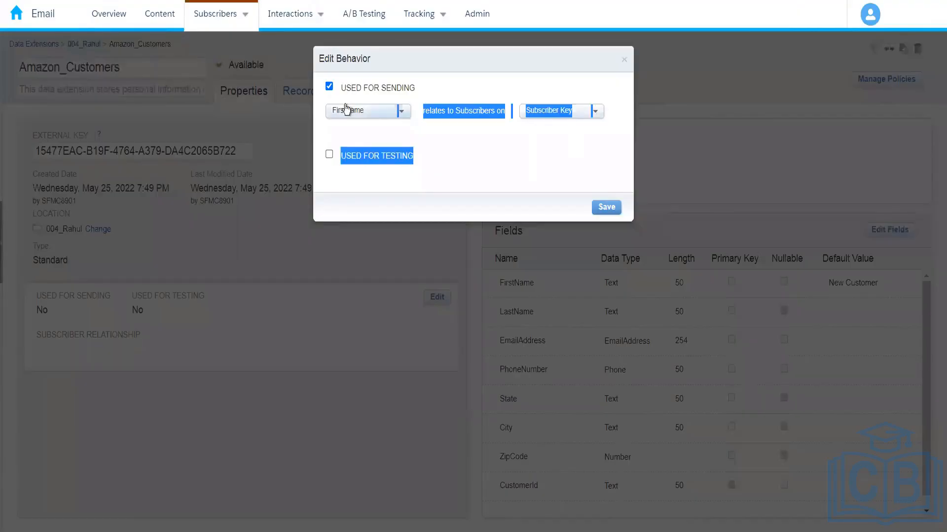
click(372, 118)
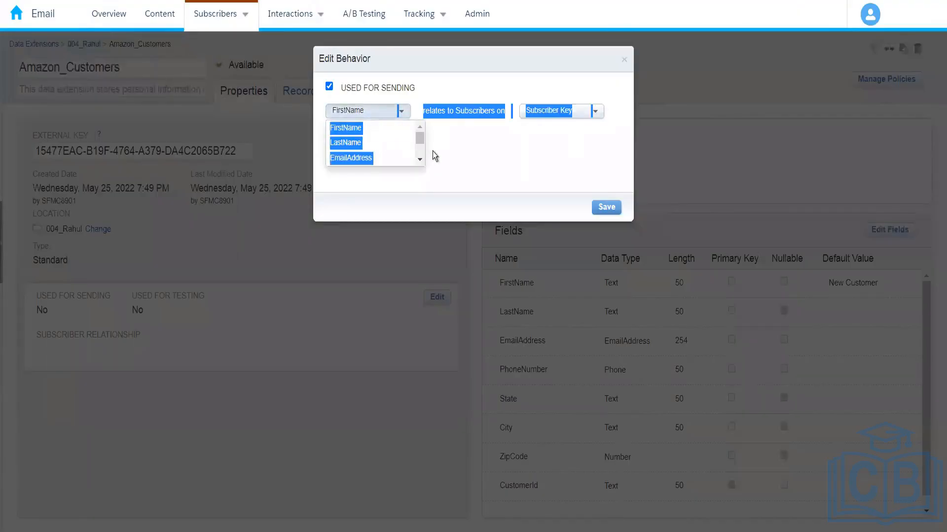
click(419, 134)
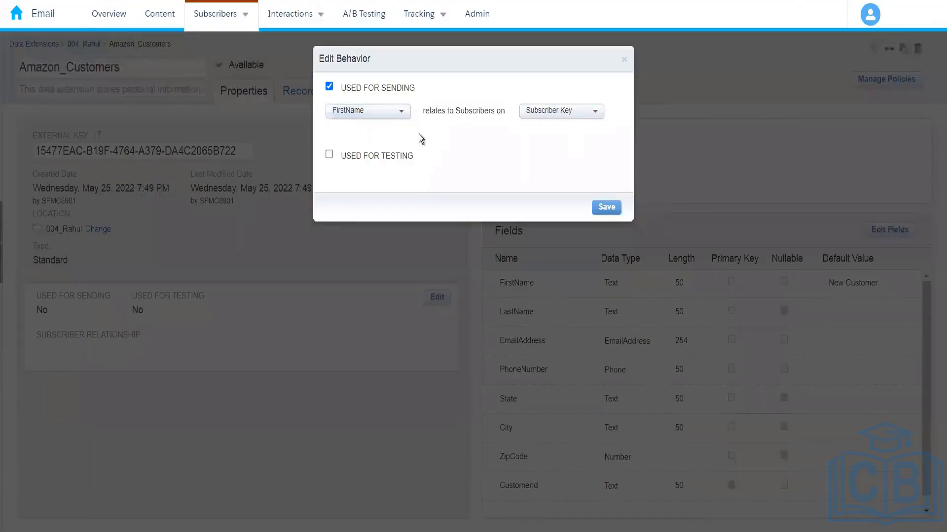
click(381, 117)
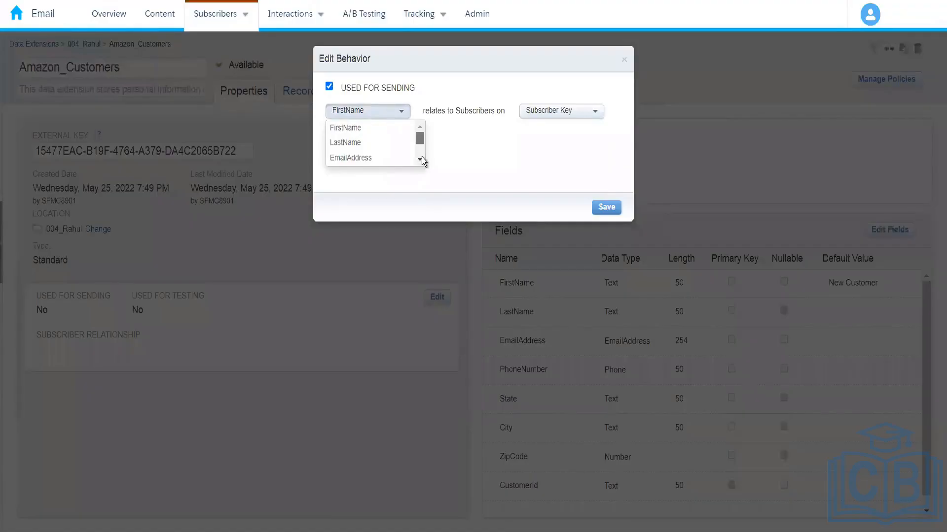
scroll(422, 157, down, 2)
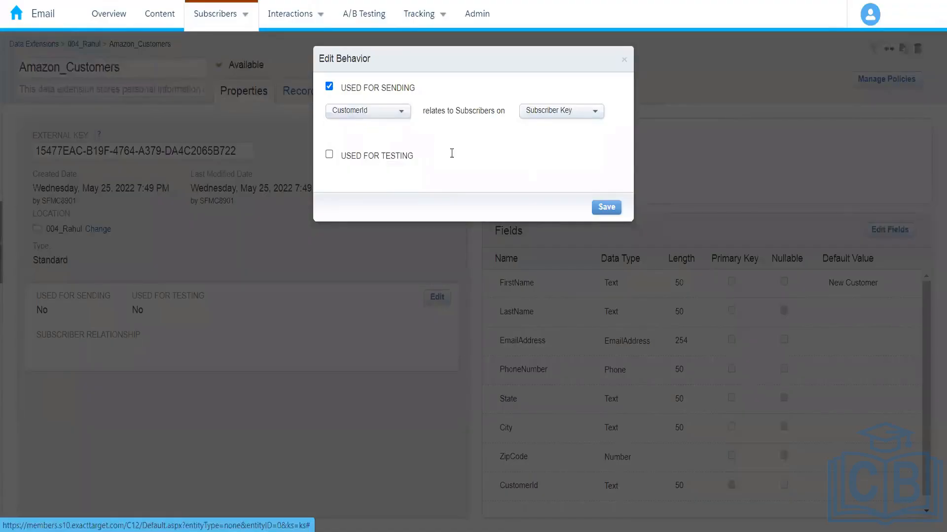
click(382, 158)
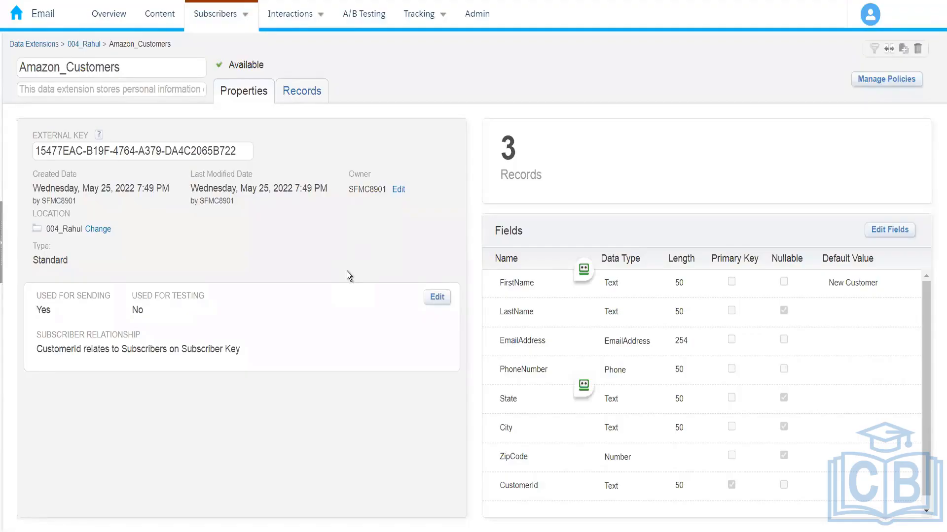
Show the Amazon_Customers records and select the first record's CustomerId value
click(304, 91)
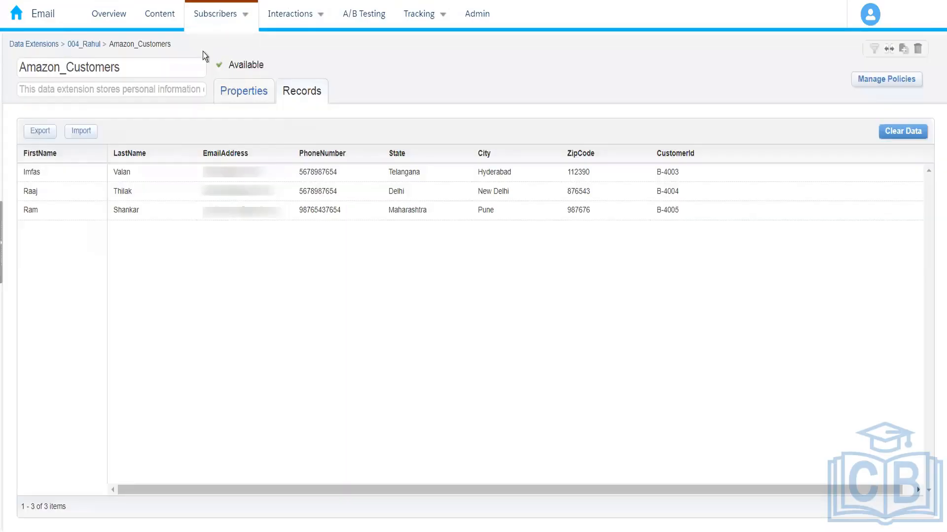
mouse_move(217, 24)
drag(680, 174, 657, 175)
Search All Subscribers by Subscriber Key for the first Amazon_Customers record's CustomerId, and close the search
mouse_move(220, 17)
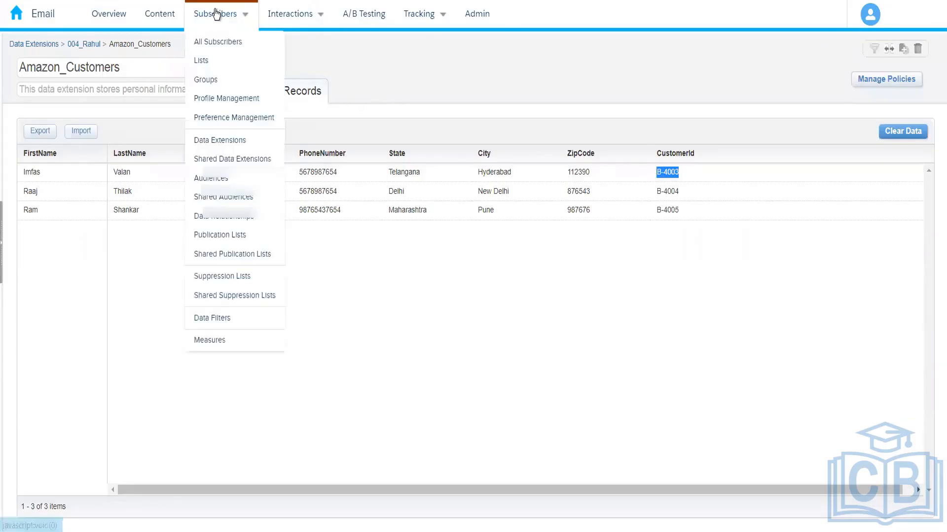
click(224, 49)
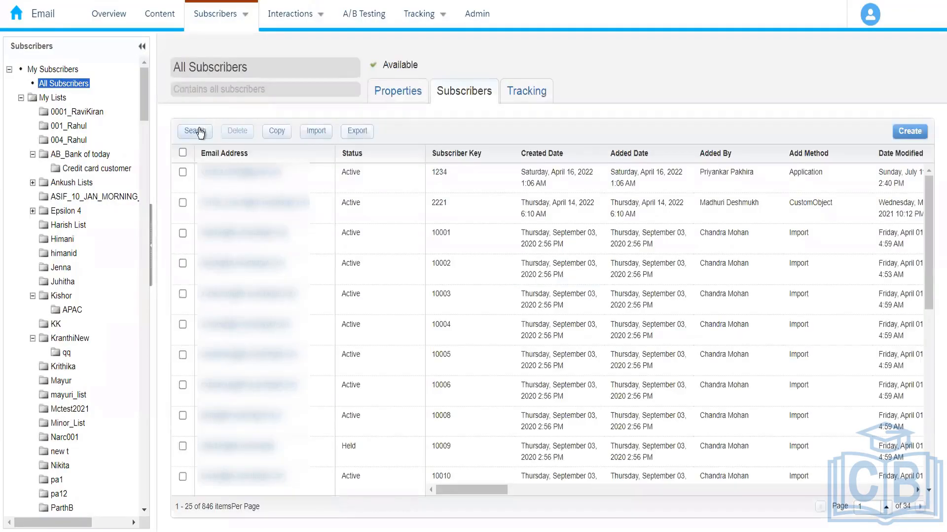
click(200, 131)
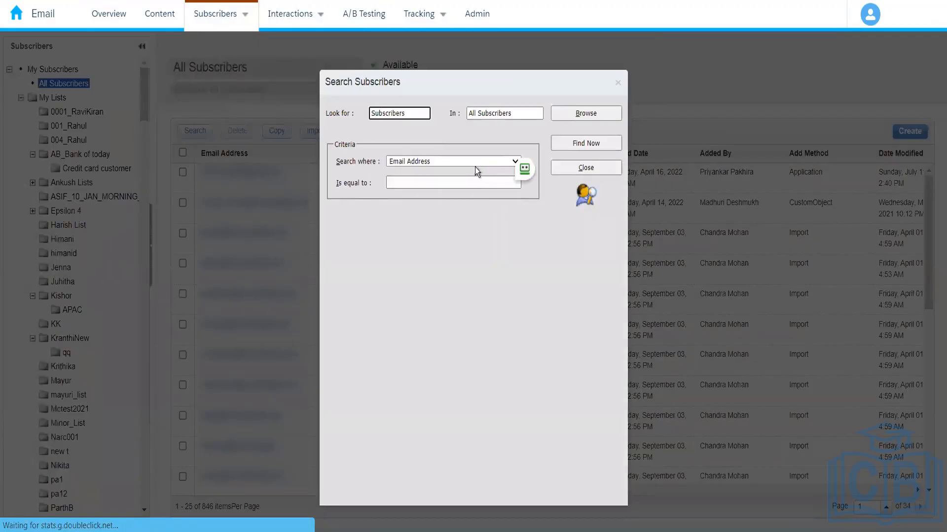
click(474, 165)
click(428, 186)
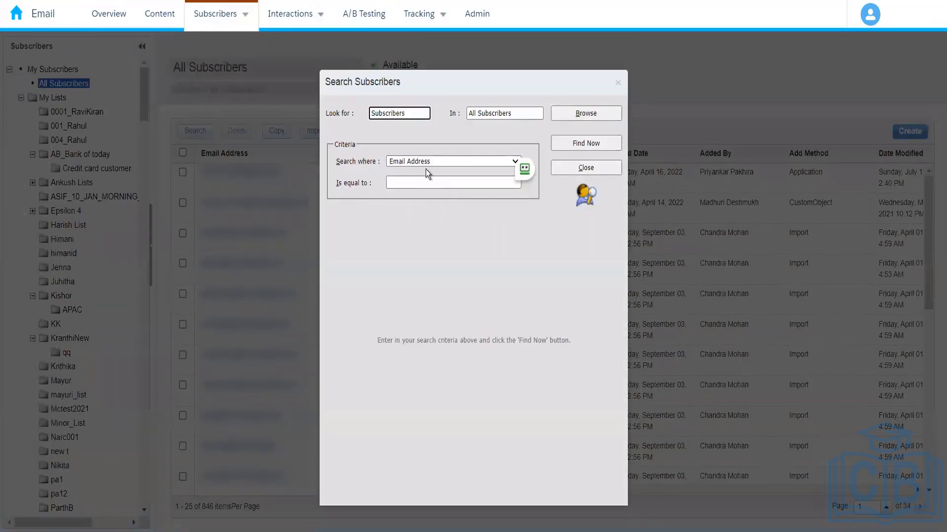
click(422, 165)
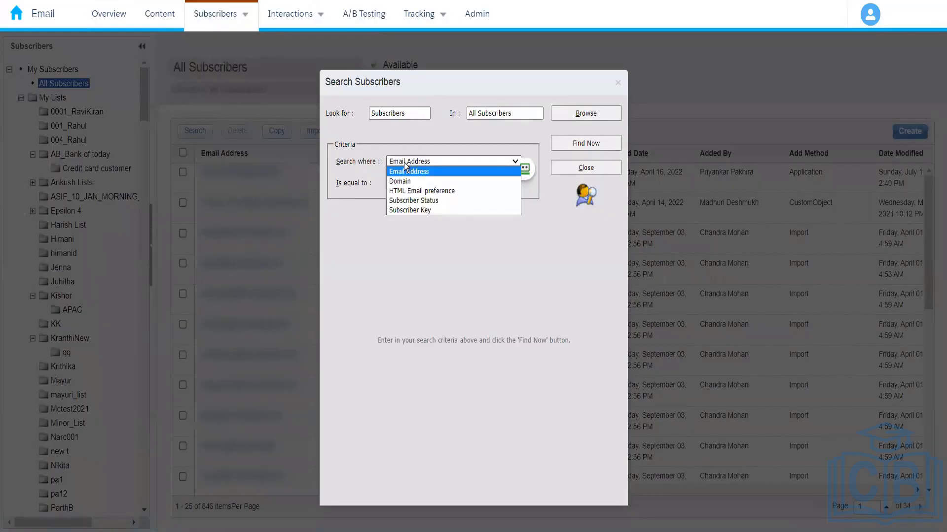
click(408, 211)
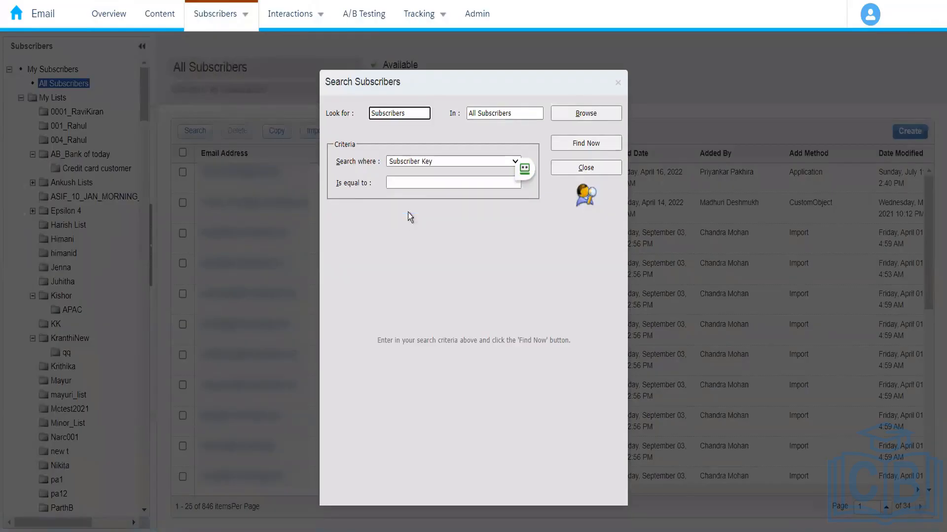
click(411, 182)
text(B-4003)
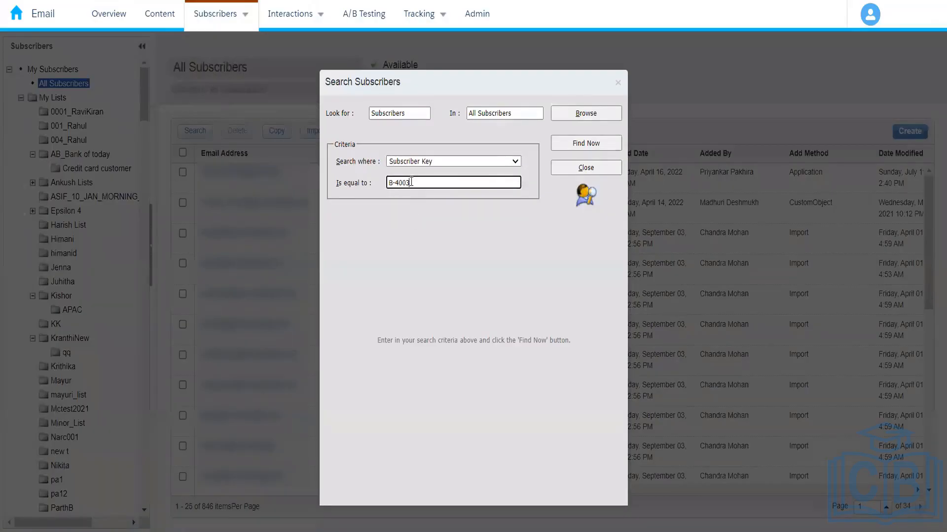
click(571, 149)
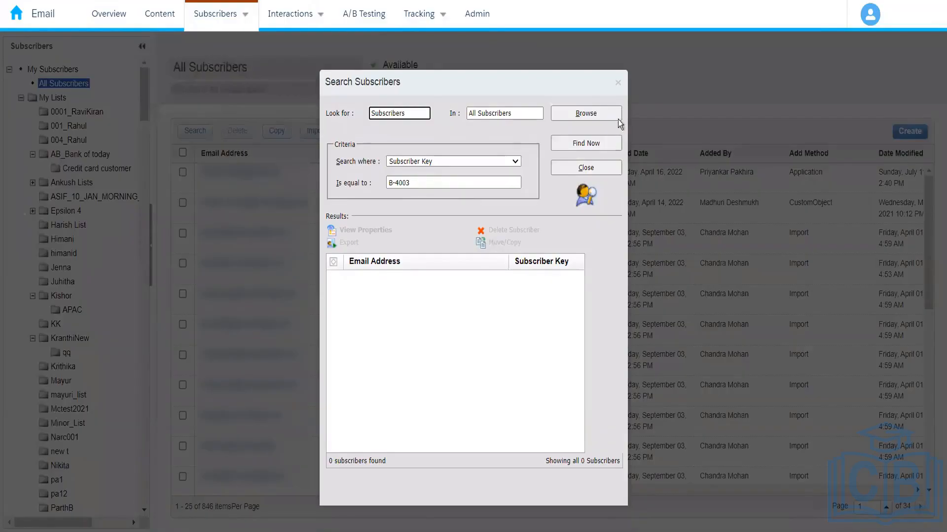
click(618, 83)
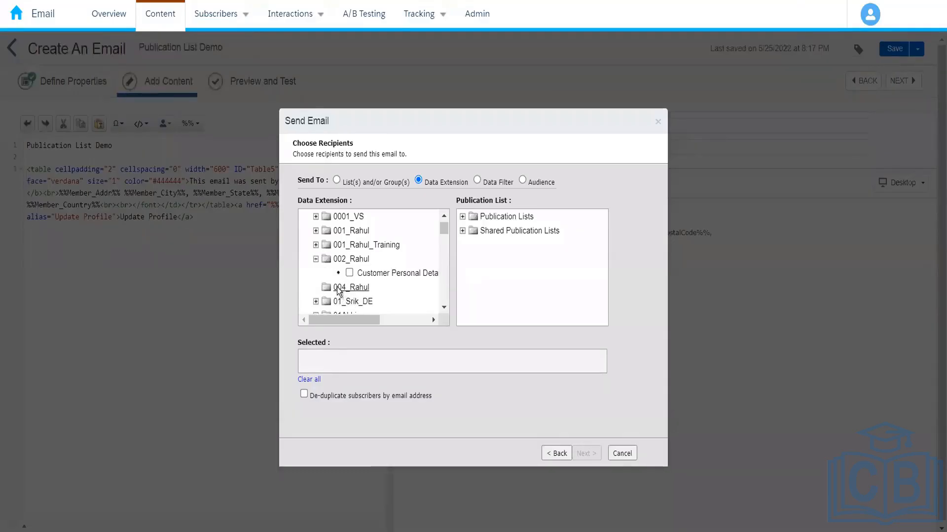
Cancel the open send wizard, restart saving and sending the email, and choose Data Extension as the recipient source
click(621, 453)
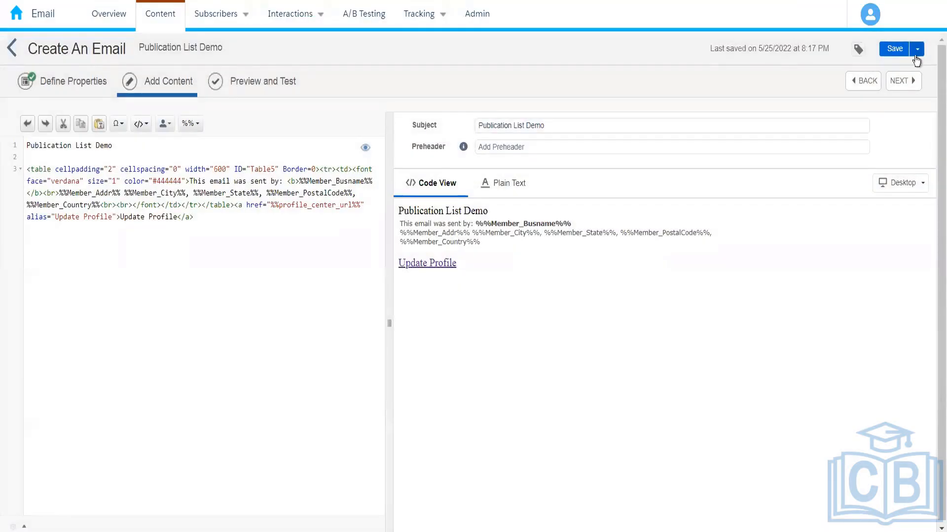
click(917, 49)
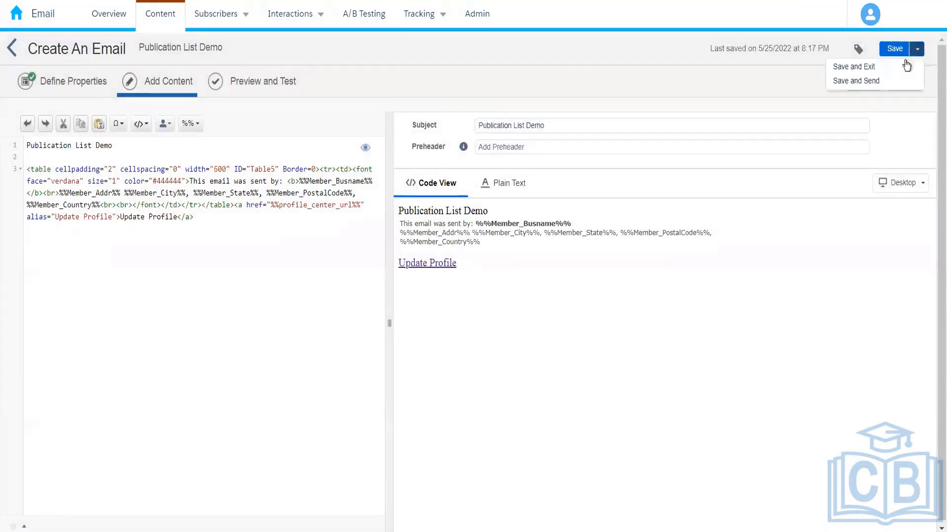
click(880, 82)
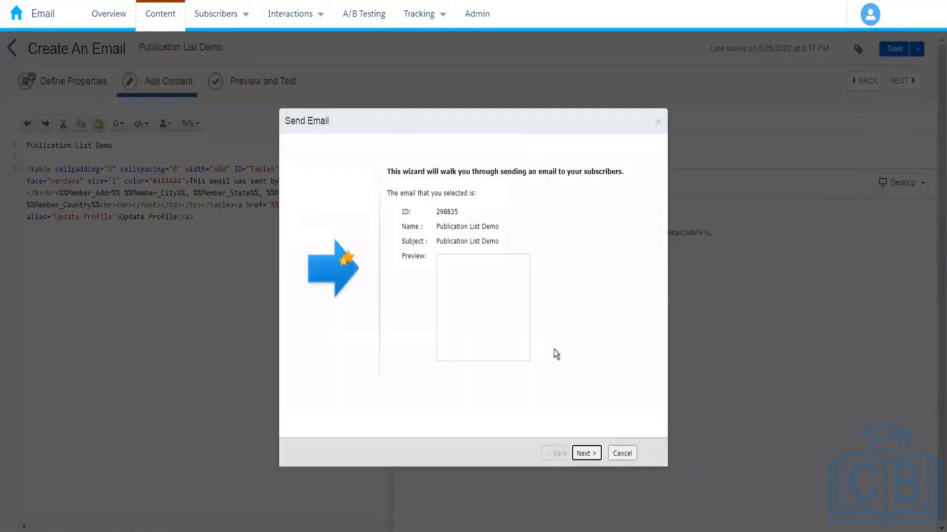
click(586, 453)
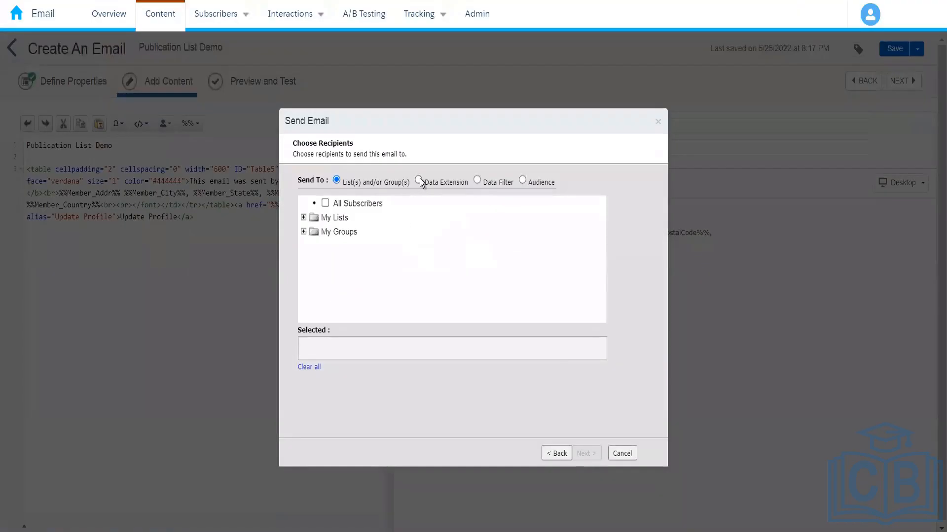
click(418, 179)
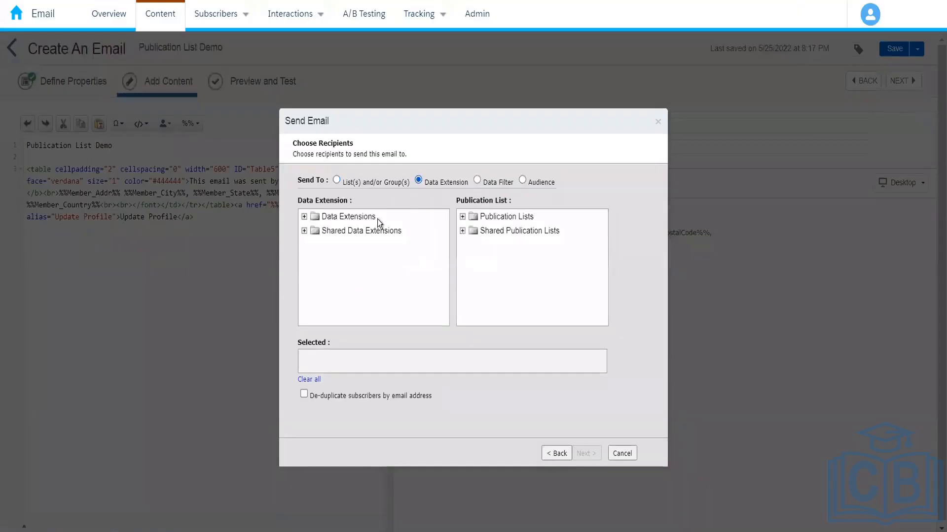
Select the Amazon_Customers data extension in the 004_ folder as the email's recipients
click(304, 216)
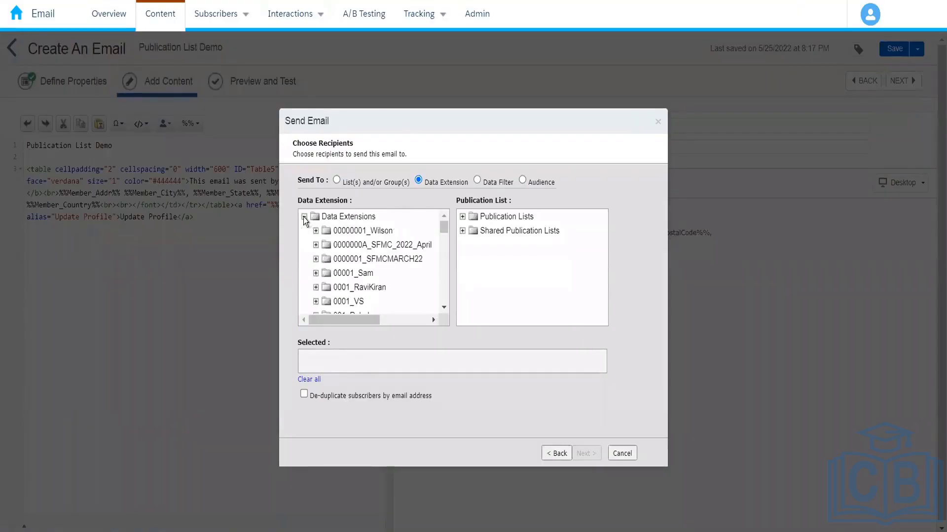
click(444, 307)
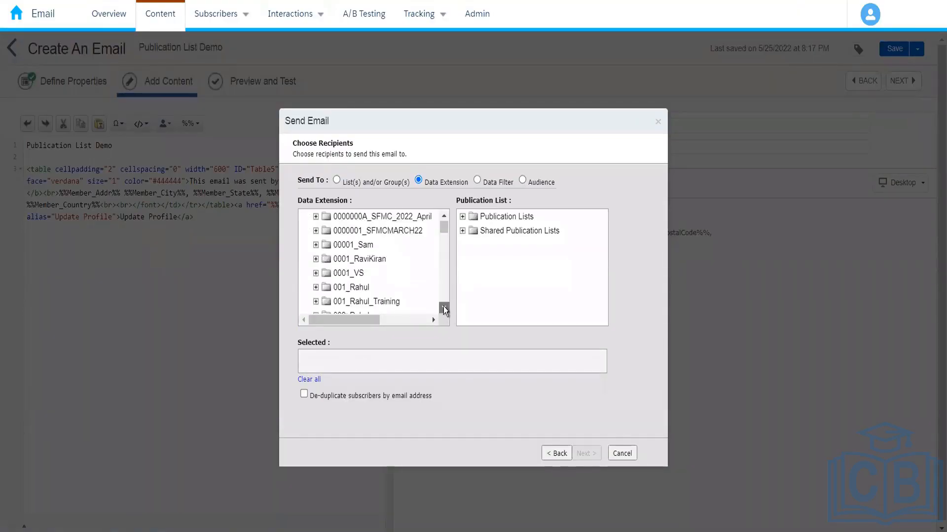
click(443, 306)
click(444, 307)
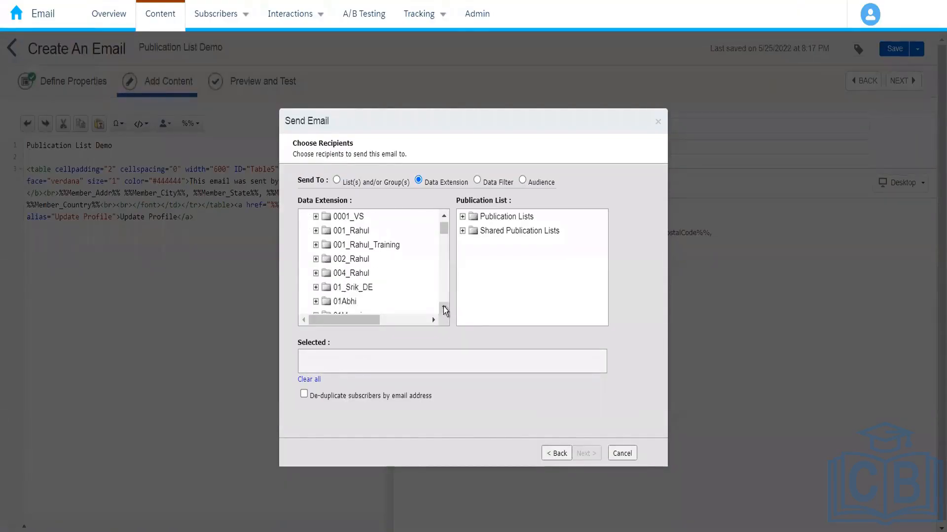
click(316, 274)
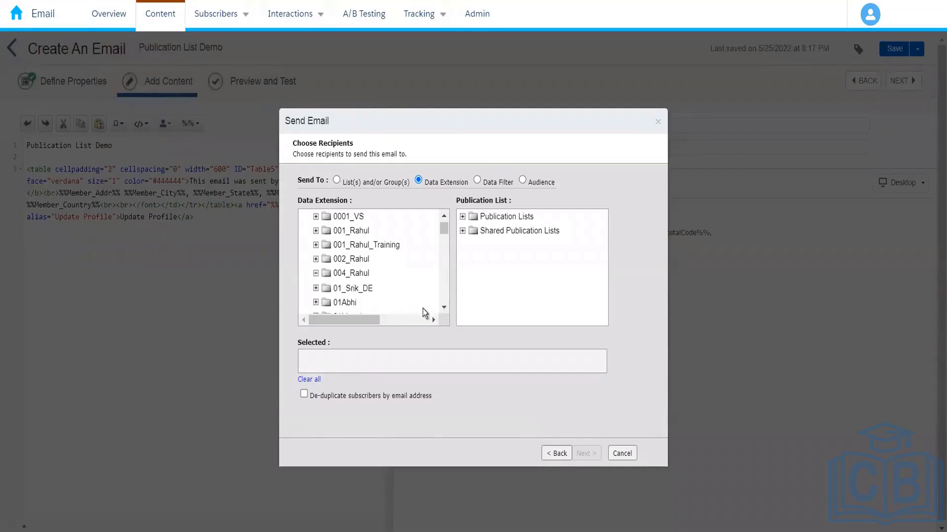
click(349, 287)
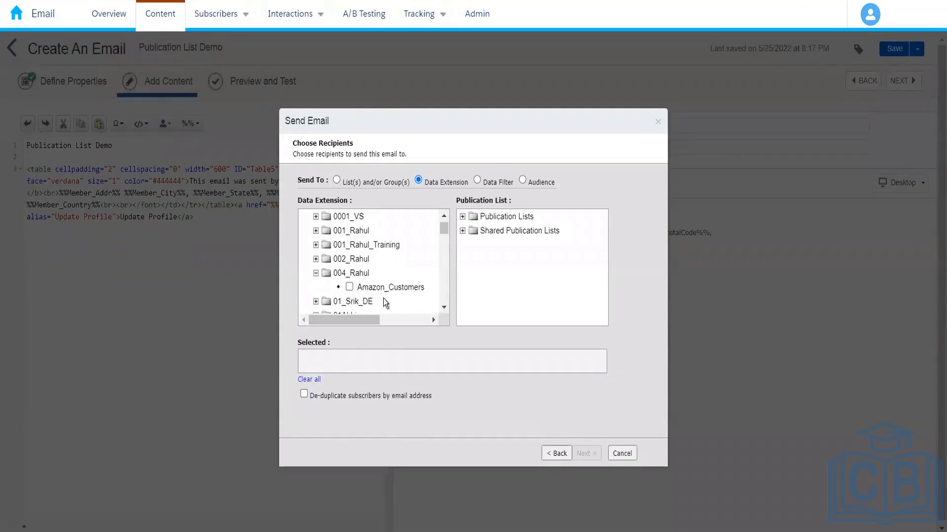
Choose Amazon_Electronics as the publication list for the send and proceed to the send options
click(462, 217)
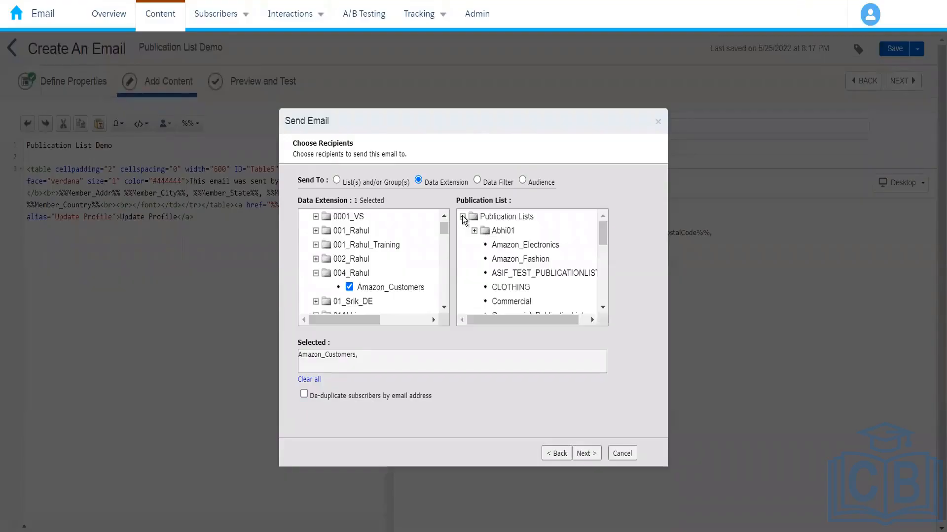
click(538, 247)
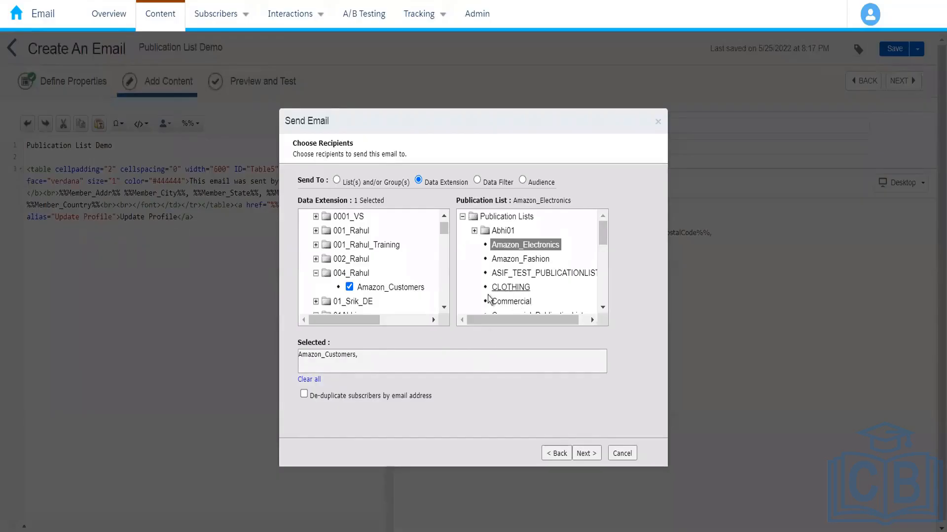
click(591, 455)
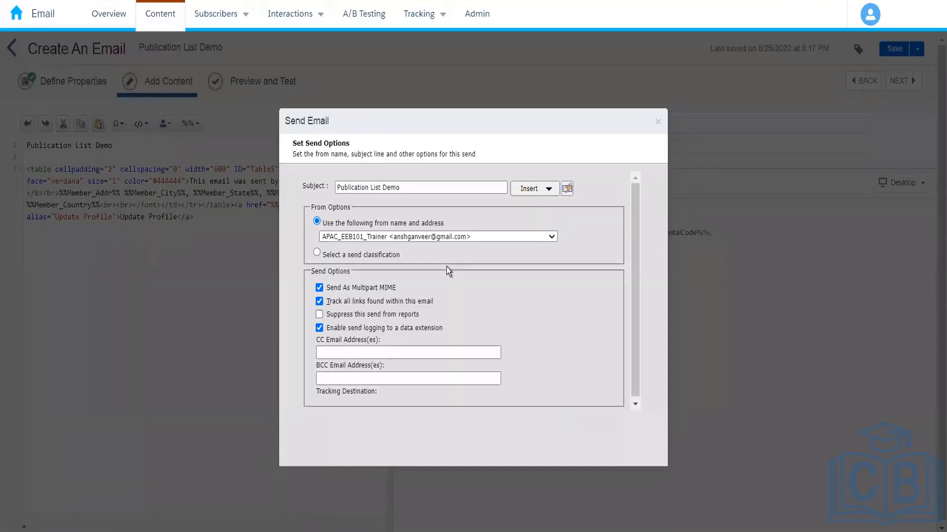
Set the from name and address to the SFMC Training sender, keep the other send options, and proceed to the confirmation
click(452, 236)
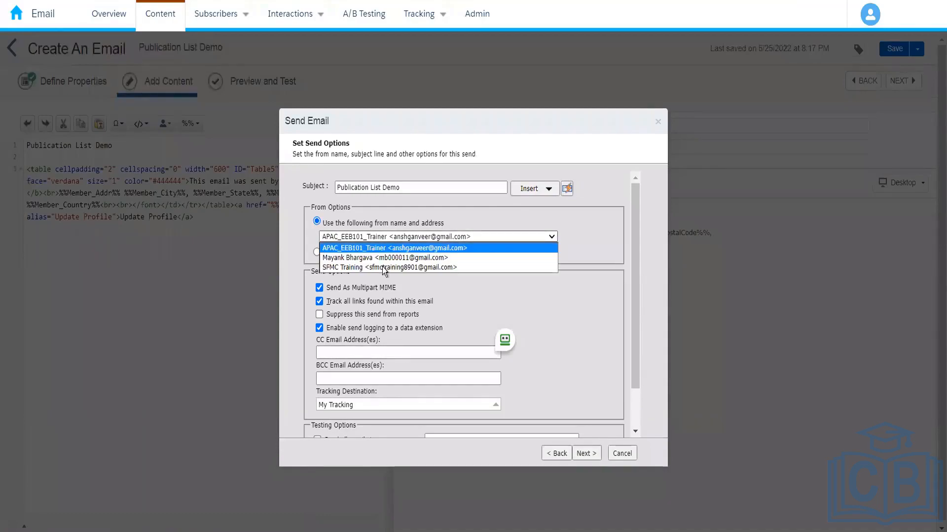
click(401, 268)
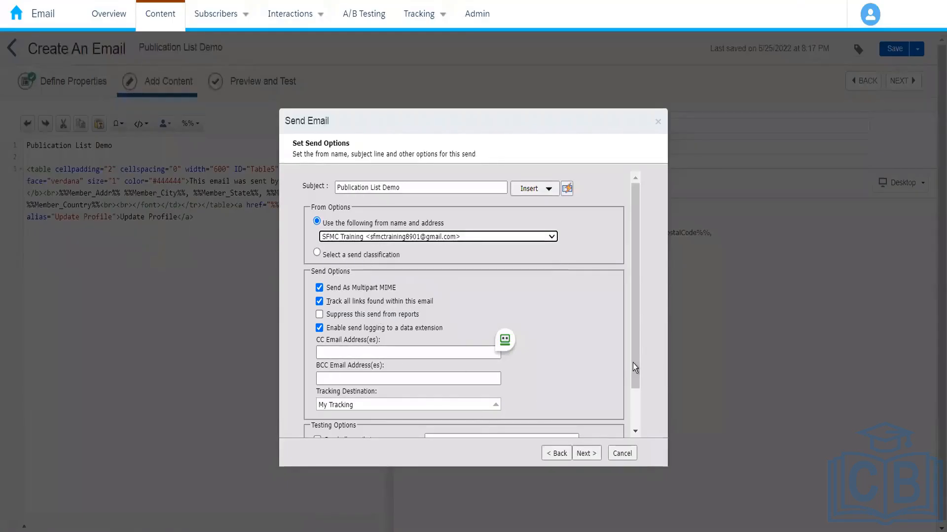
scroll(638, 408, down, 2)
drag(584, 462, 594, 457)
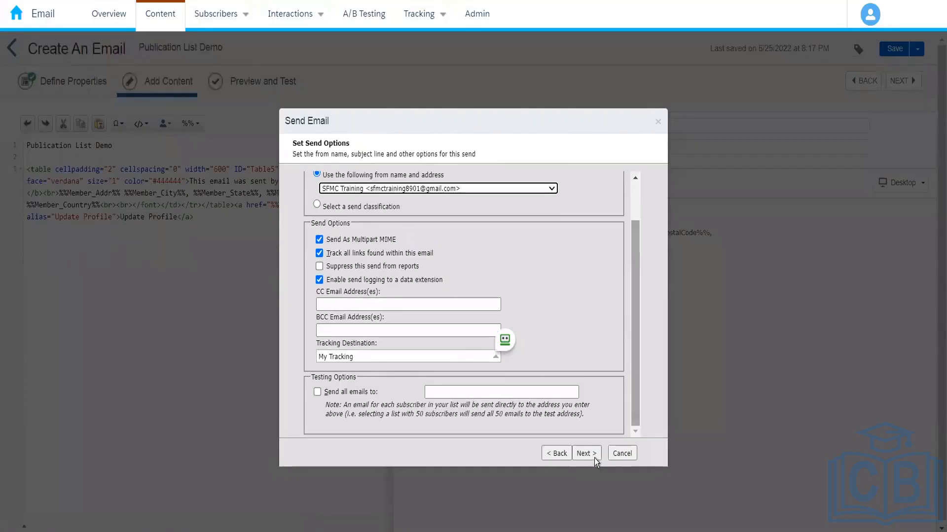
click(592, 455)
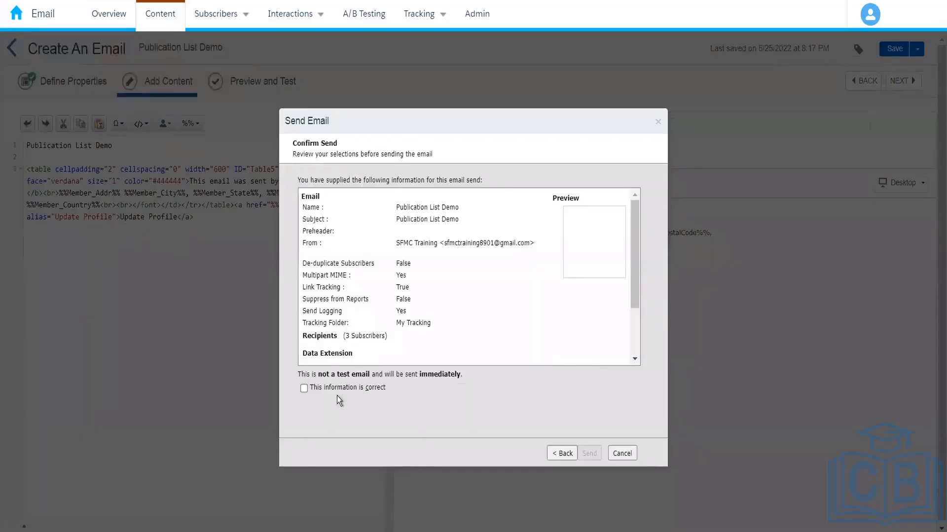
Confirm that the send information is correct, send the email, and finish the wizard
click(304, 388)
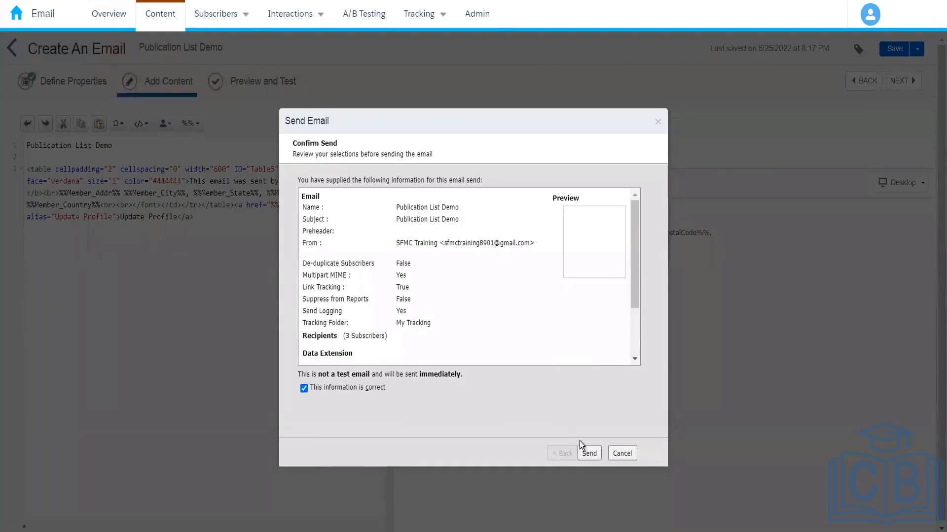
click(589, 453)
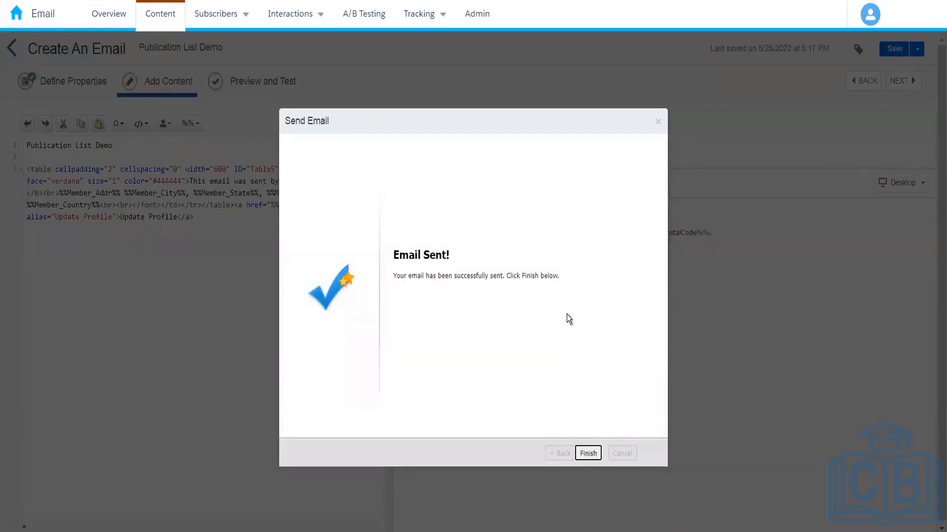
click(588, 453)
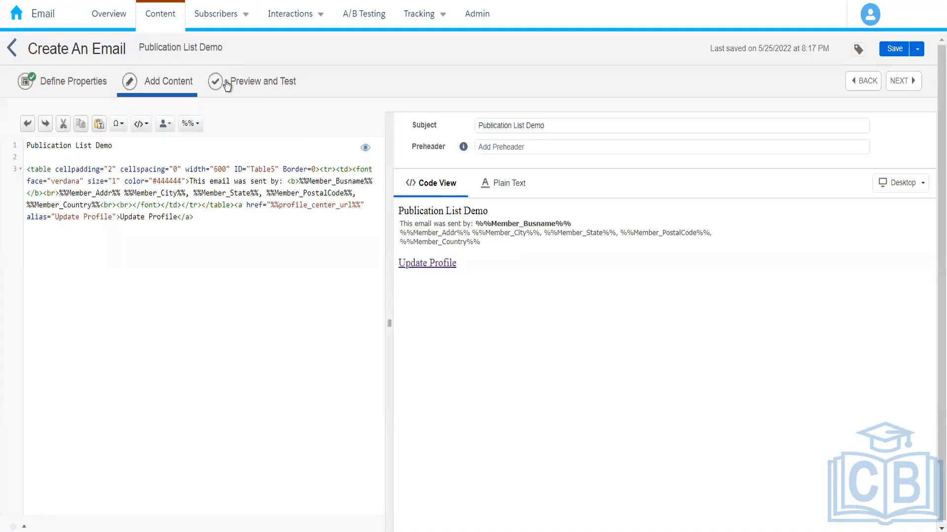
Open the All Subscribers list, and check the Publication List Demo job in the tracking of sends
mouse_move(225, 24)
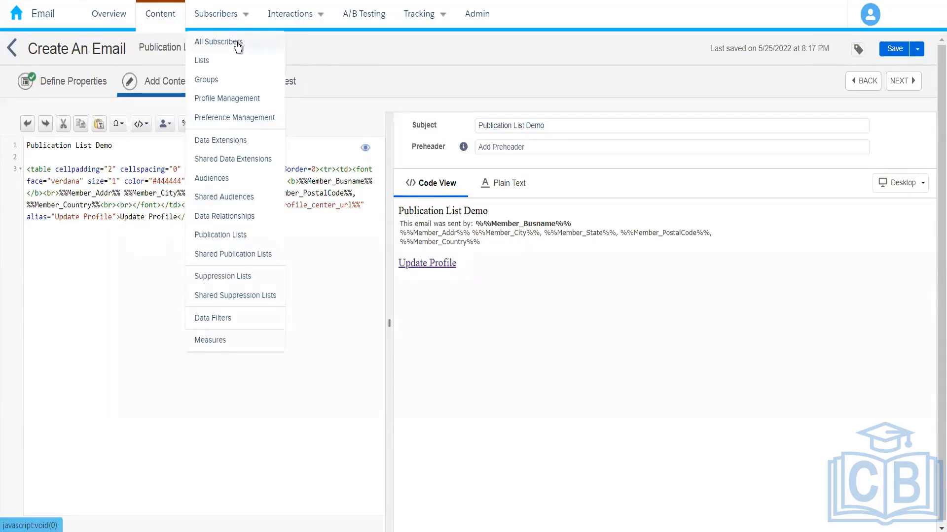
click(237, 42)
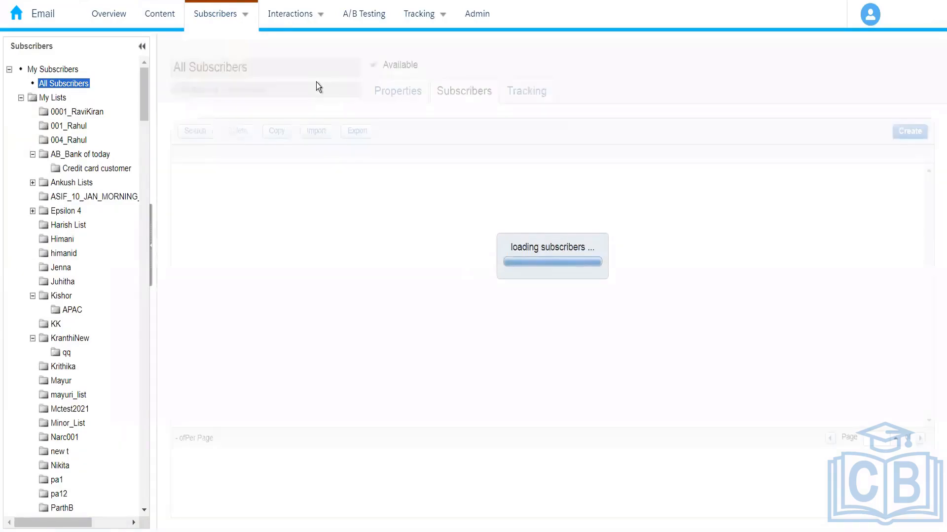
click(194, 137)
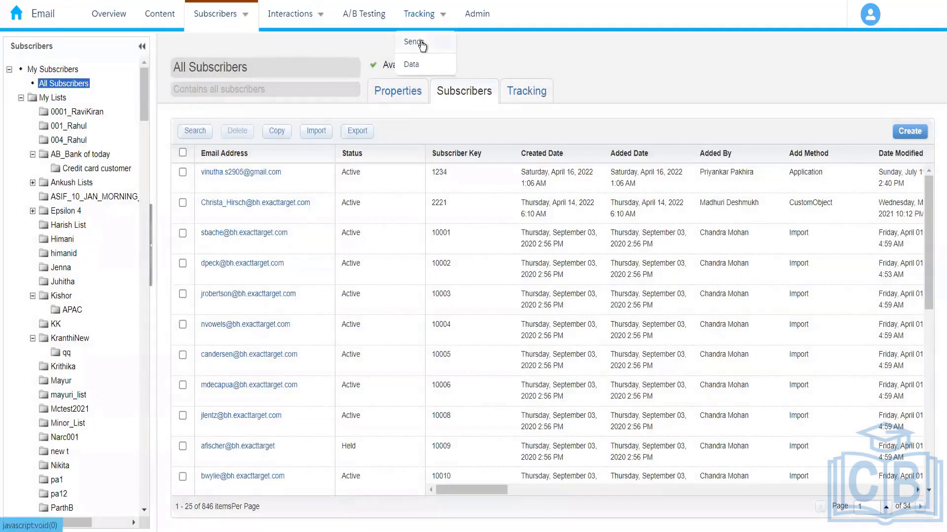
click(421, 41)
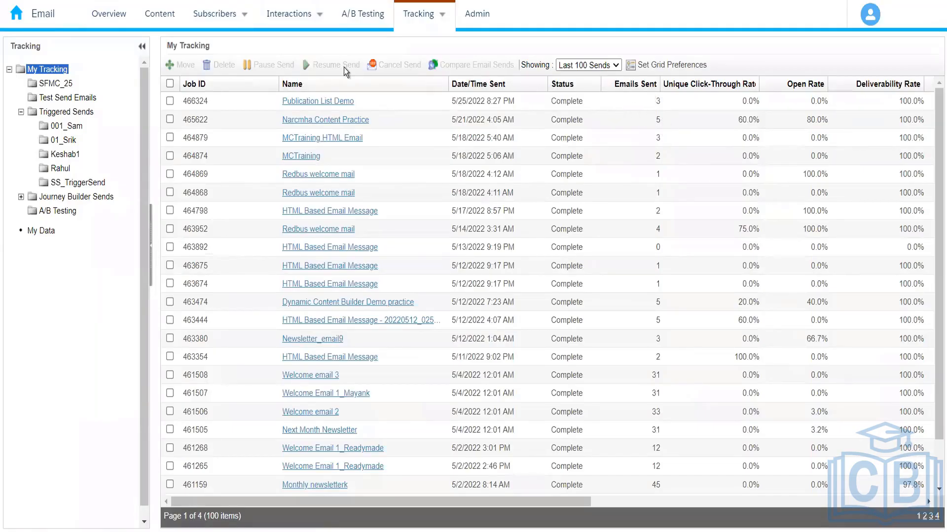
Search the All Subscribers list by Subscriber Key for the email recipient's subscriber key, and select the matching subscriber
mouse_move(219, 23)
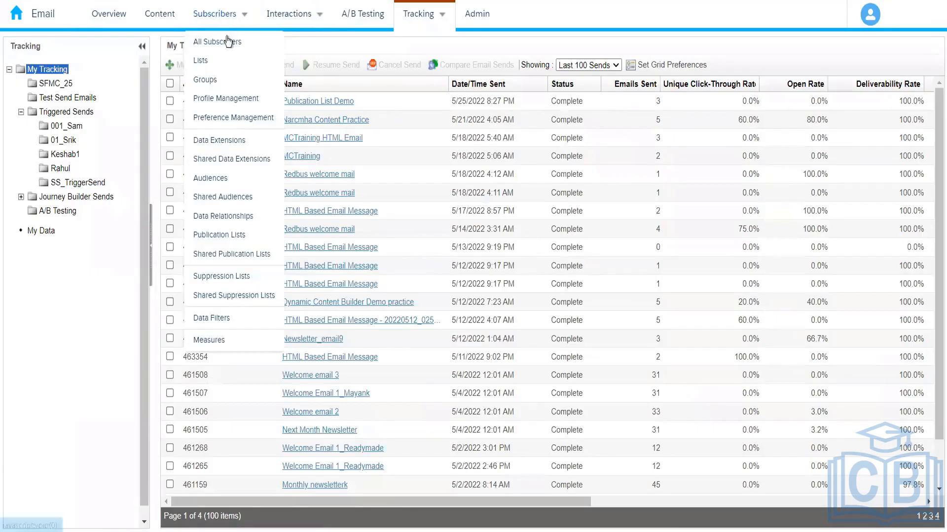
click(226, 42)
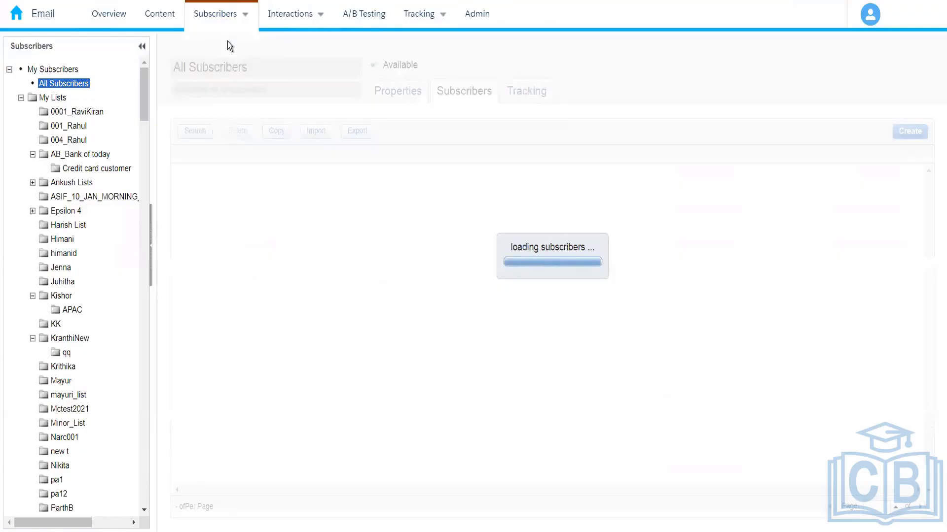
click(194, 131)
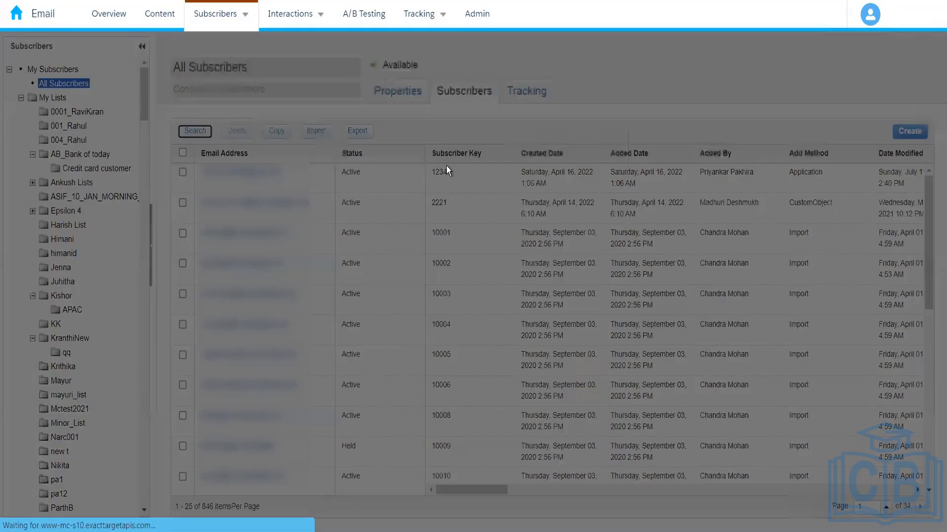
click(434, 162)
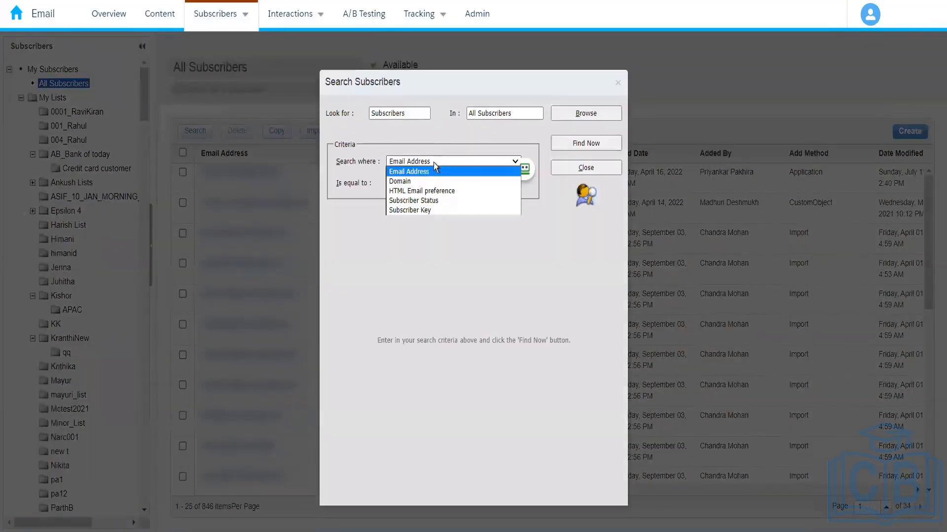
click(424, 209)
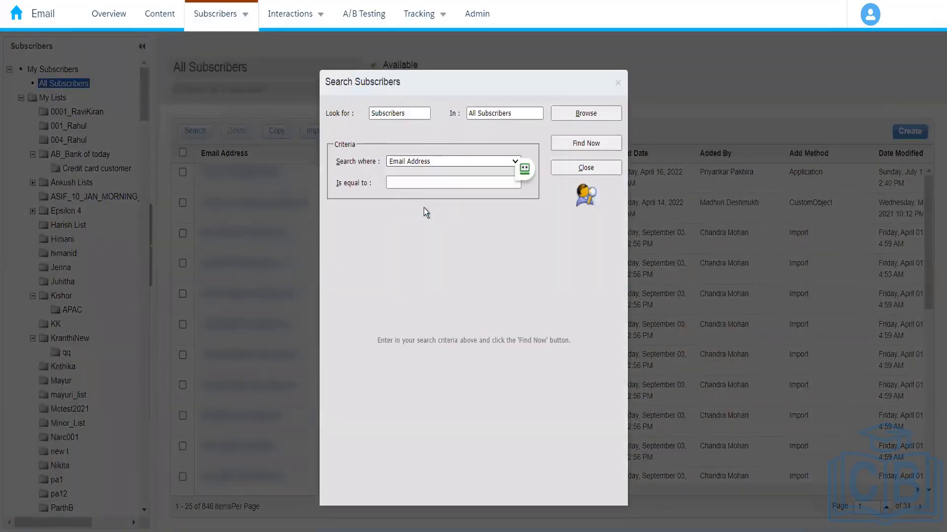
click(400, 183)
text(B)
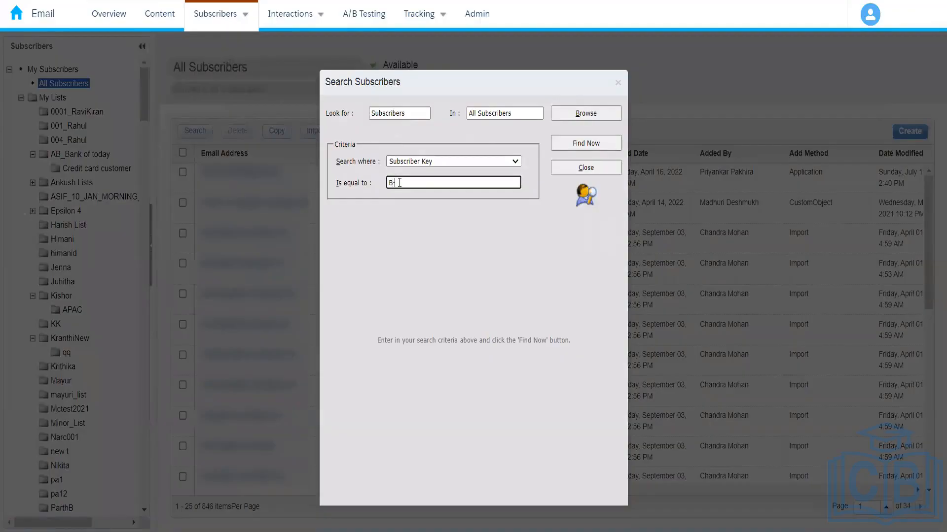
text(-4003)
click(596, 143)
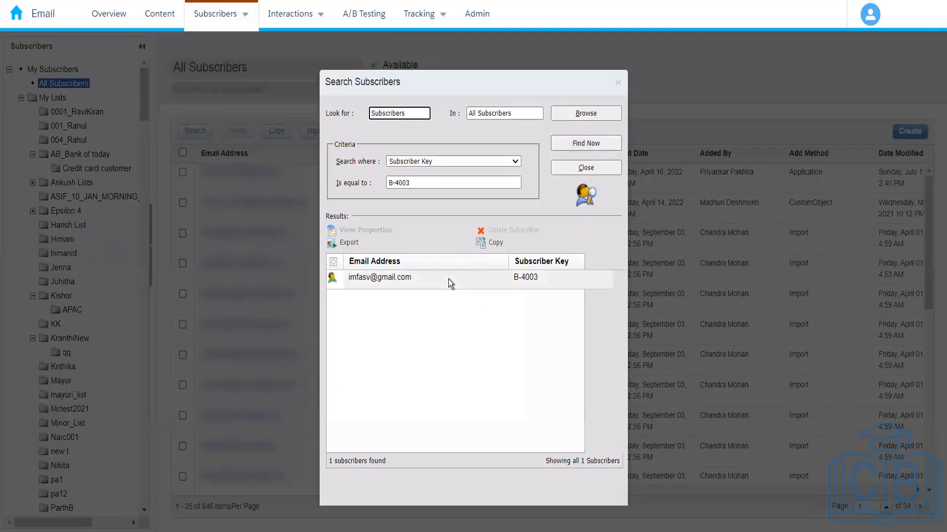
click(448, 279)
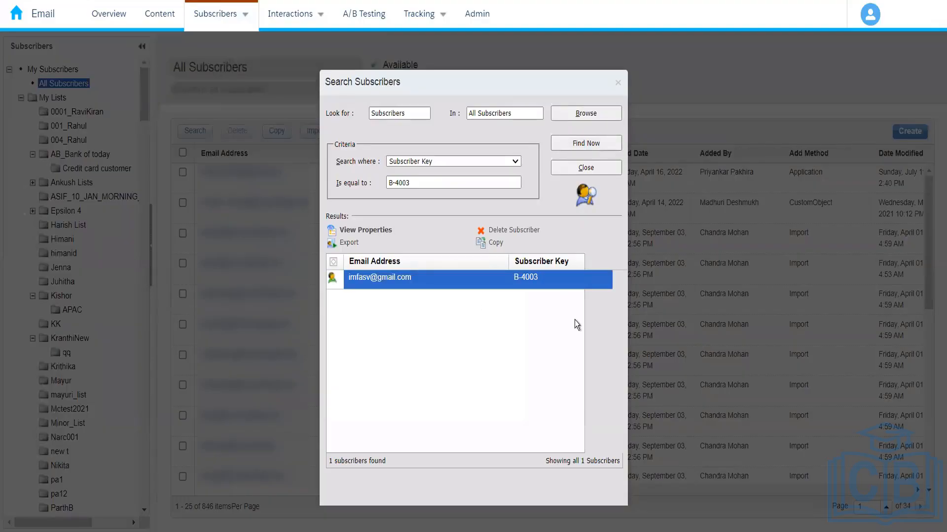